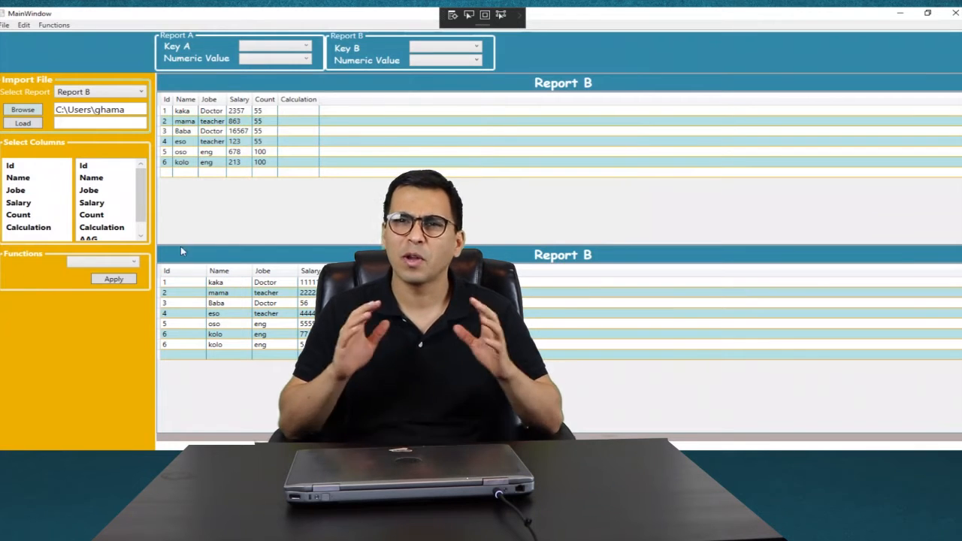
# Step: Remove the AAG column from Report B and confirm the permanent removal
pyautogui.scroll(-1, 132, 202)
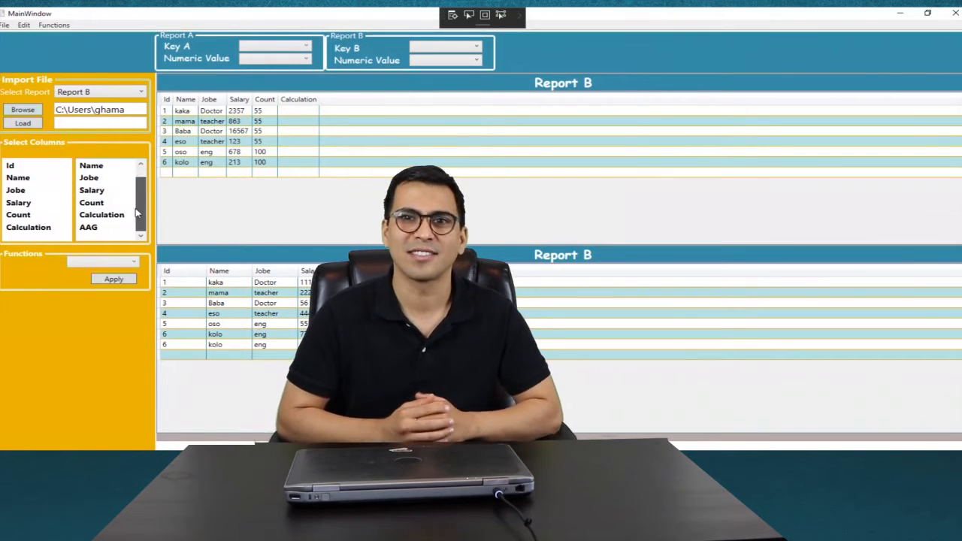
pyautogui.click(133, 263)
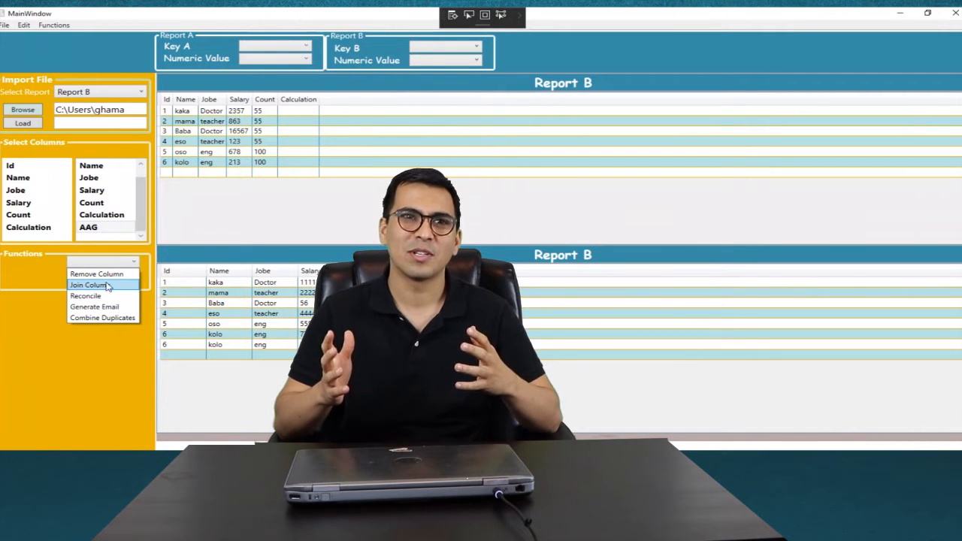
pyautogui.click(106, 274)
pyautogui.click(114, 279)
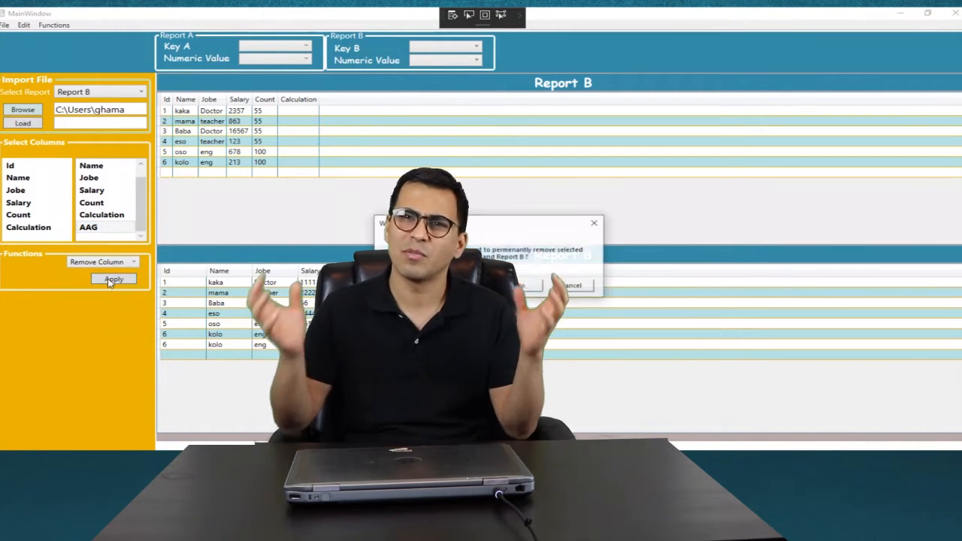
pyautogui.press('Return')
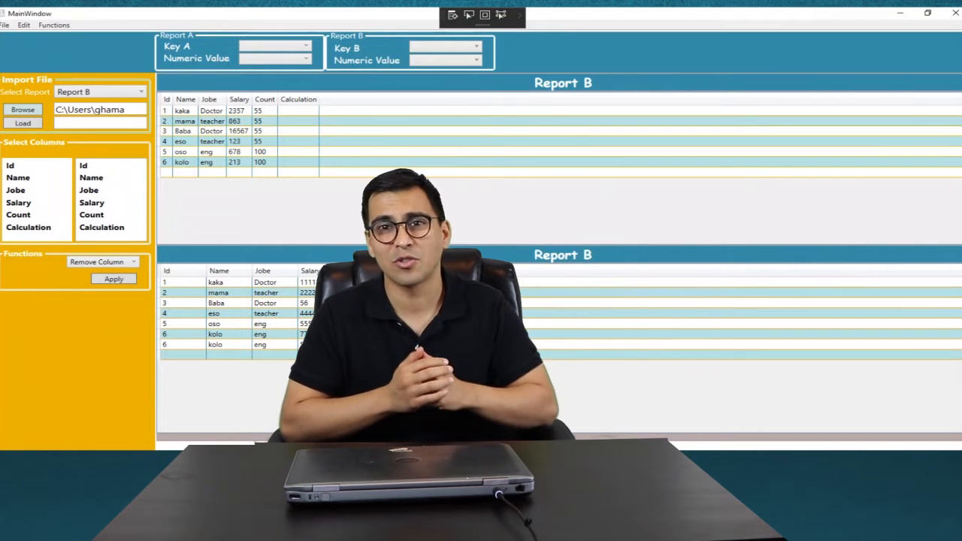
# Step: Set Key A and Key B to Name, and both reports' Numeric Value to Salary
pyautogui.click(307, 50)
pyautogui.click(292, 69)
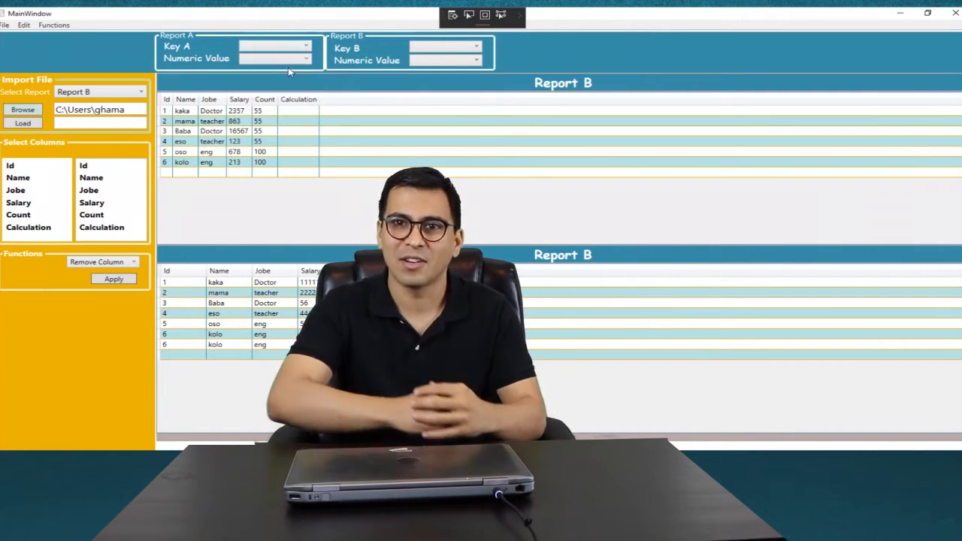
pyautogui.click(461, 50)
pyautogui.click(454, 68)
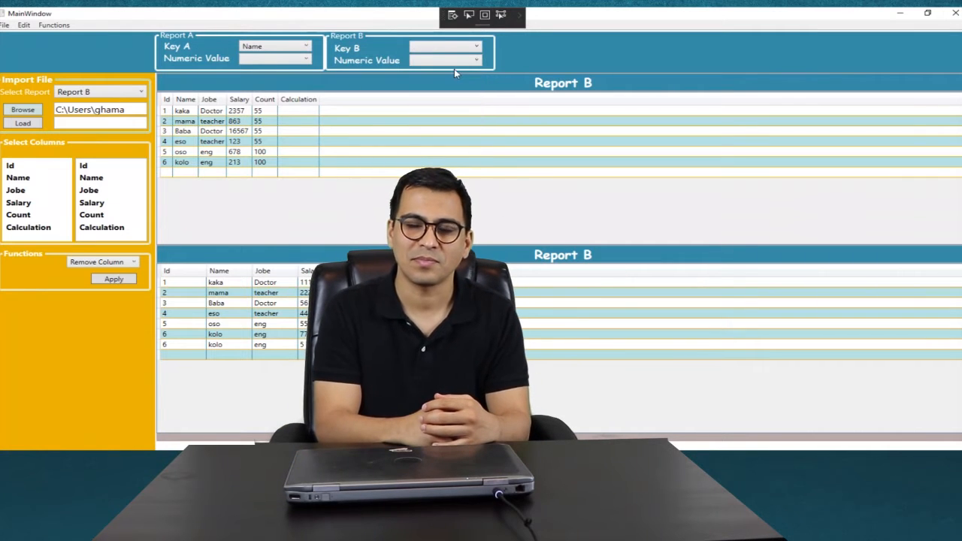
pyautogui.click(286, 60)
pyautogui.click(267, 103)
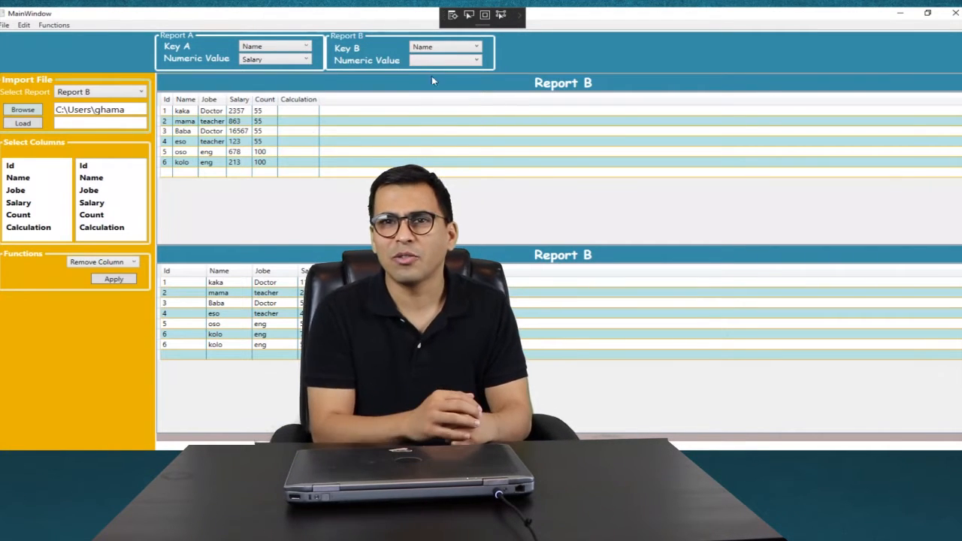
pyautogui.click(448, 61)
pyautogui.click(434, 107)
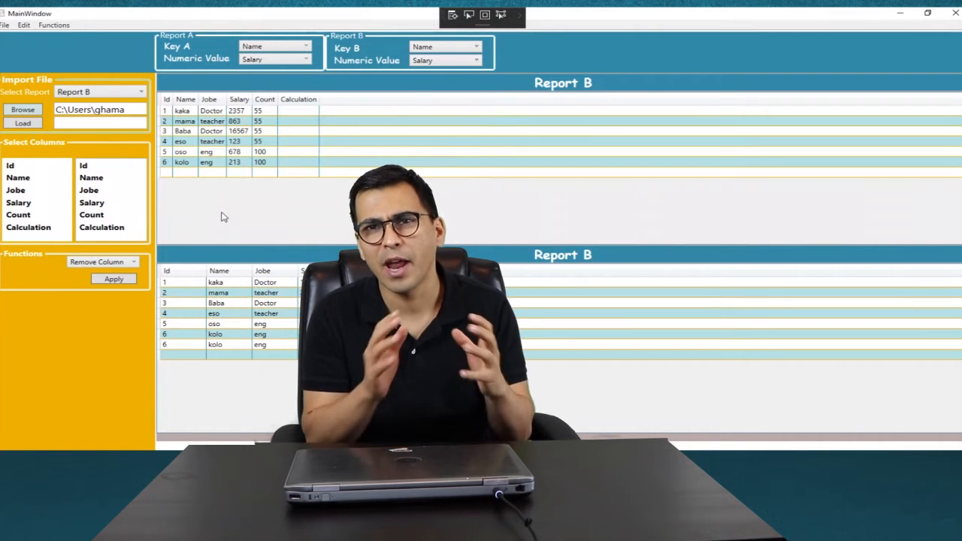
# Step: Apply the Combine Duplicates function to Report B
pyautogui.click(135, 262)
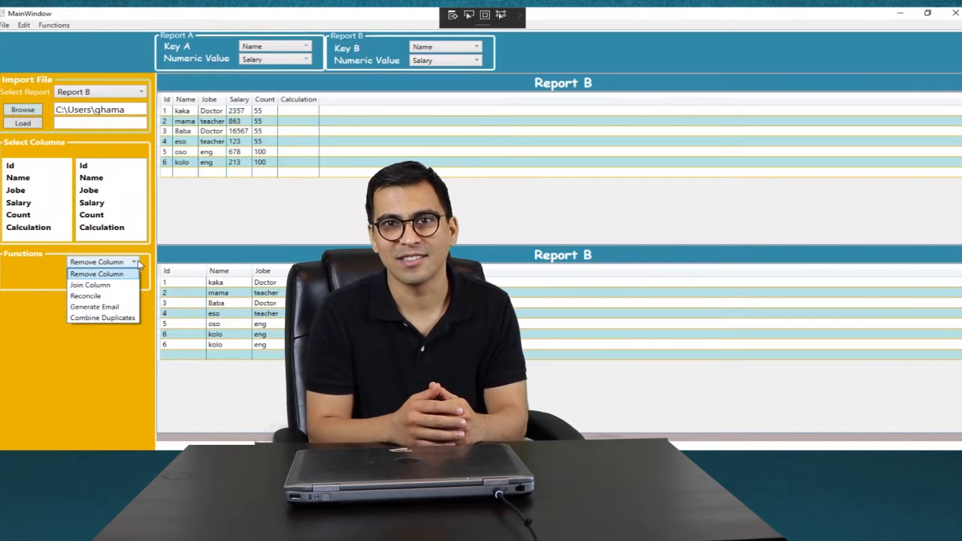
pyautogui.click(121, 319)
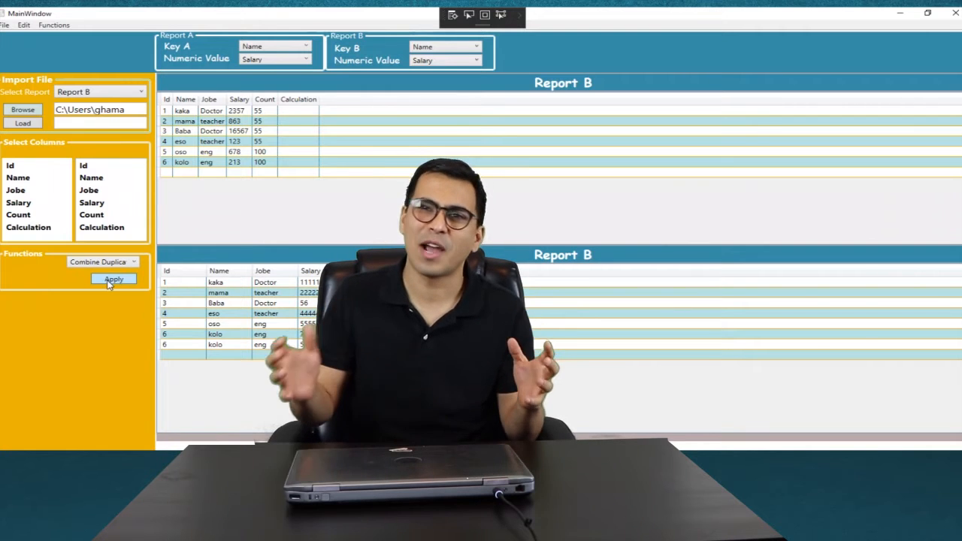
pyautogui.click(112, 279)
# Step: Switch the selected report to Report A and apply the Reconcile function
pyautogui.click(120, 93)
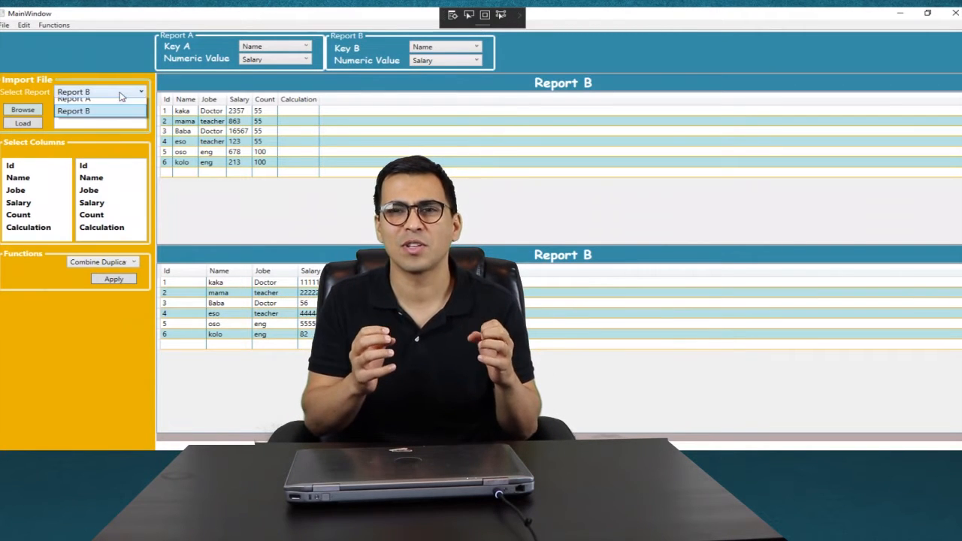
pyautogui.click(116, 104)
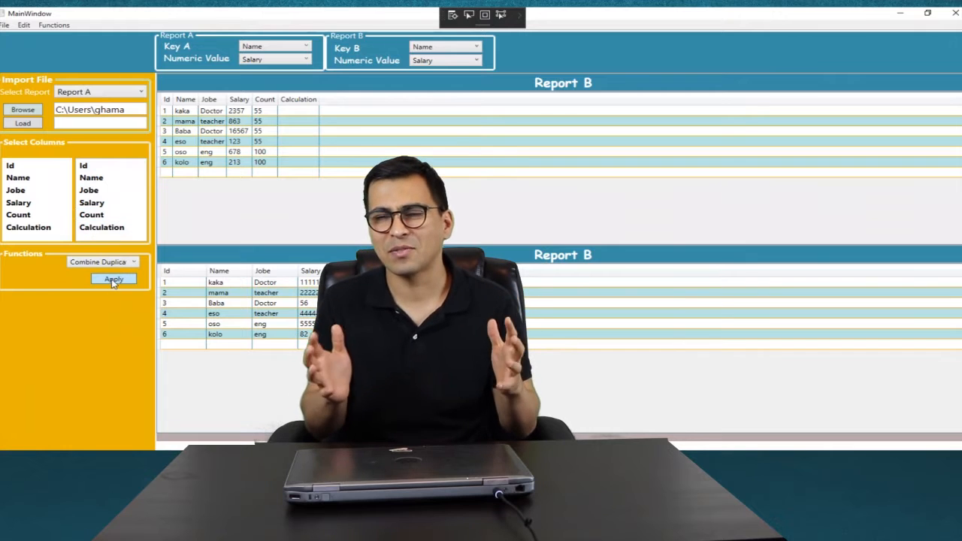
pyautogui.click(134, 262)
pyautogui.click(106, 297)
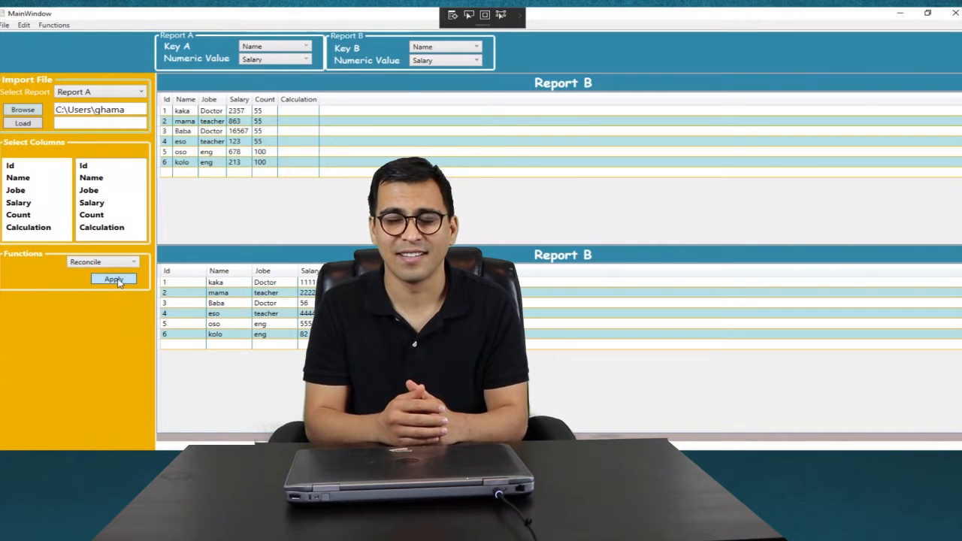
pyautogui.click(114, 279)
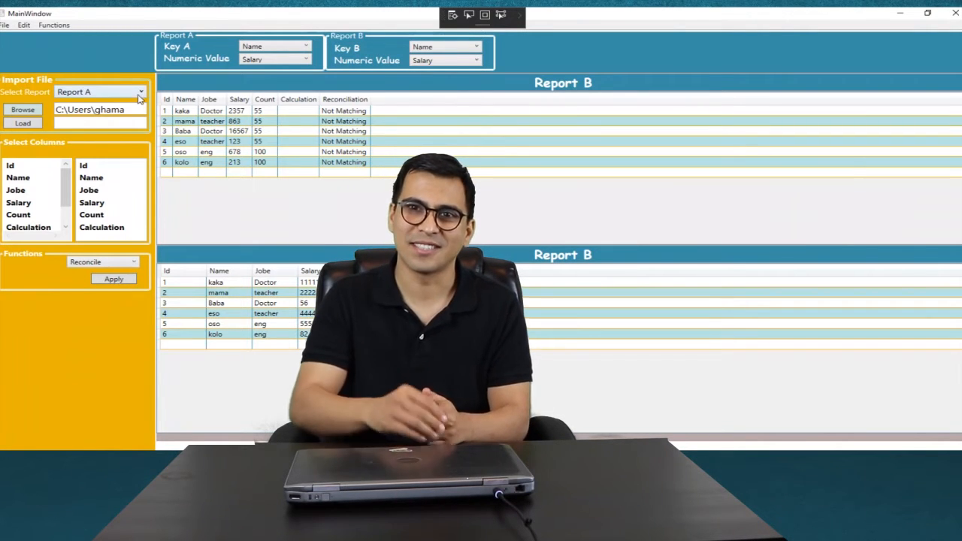
pyautogui.click(126, 261)
pyautogui.click(111, 285)
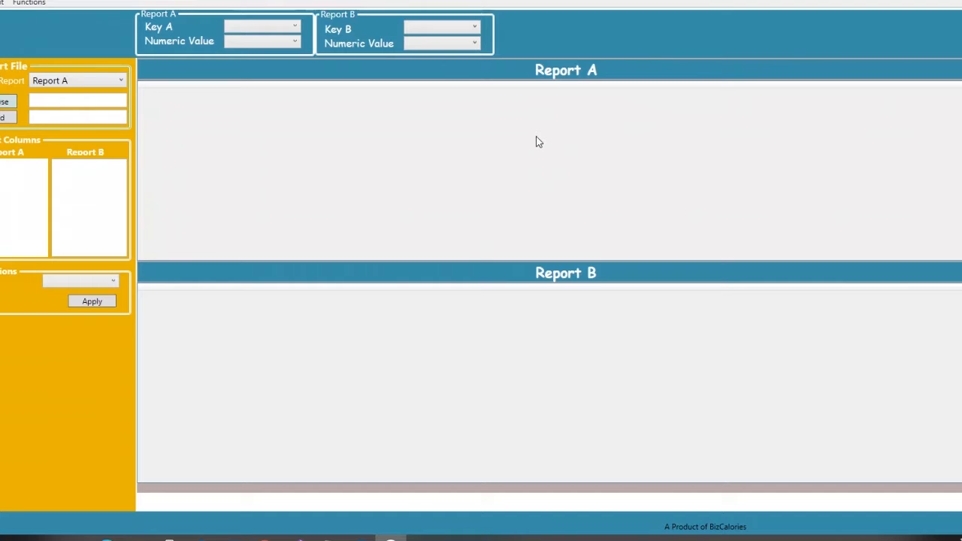
# Step: Browse to Documents and load FILE1 JOIN.xlsx as Report A
pyautogui.click(4, 104)
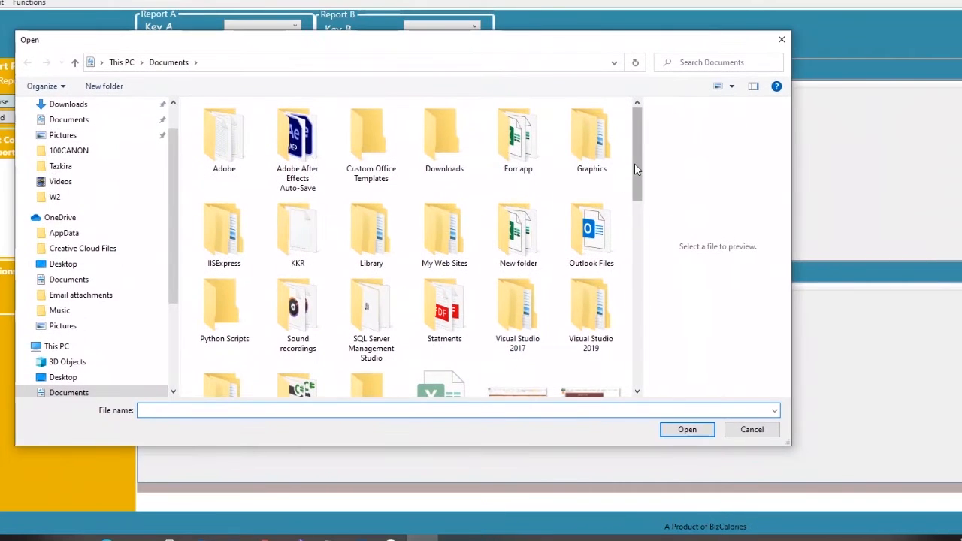
pyautogui.scroll(-5, 552, 208)
pyautogui.click(582, 222)
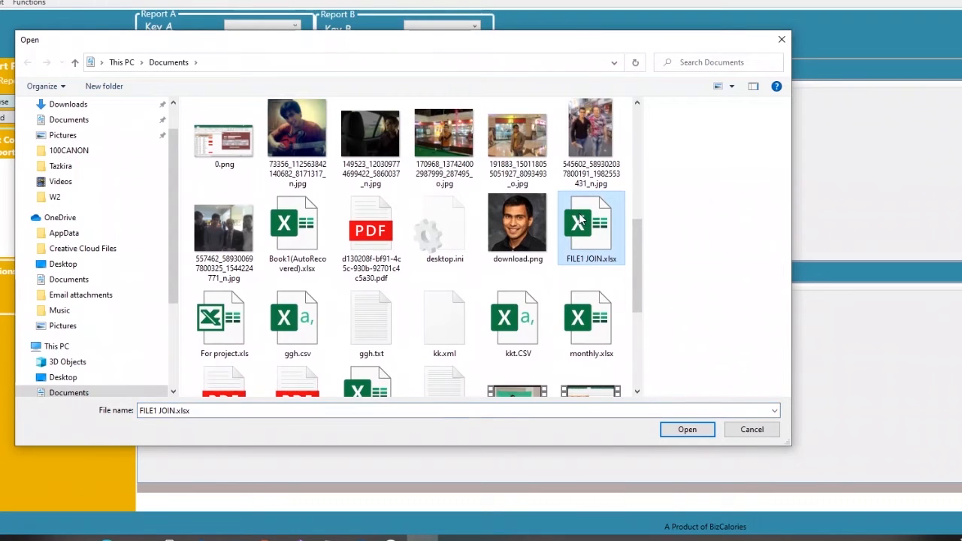
pyautogui.doubleClick(583, 223)
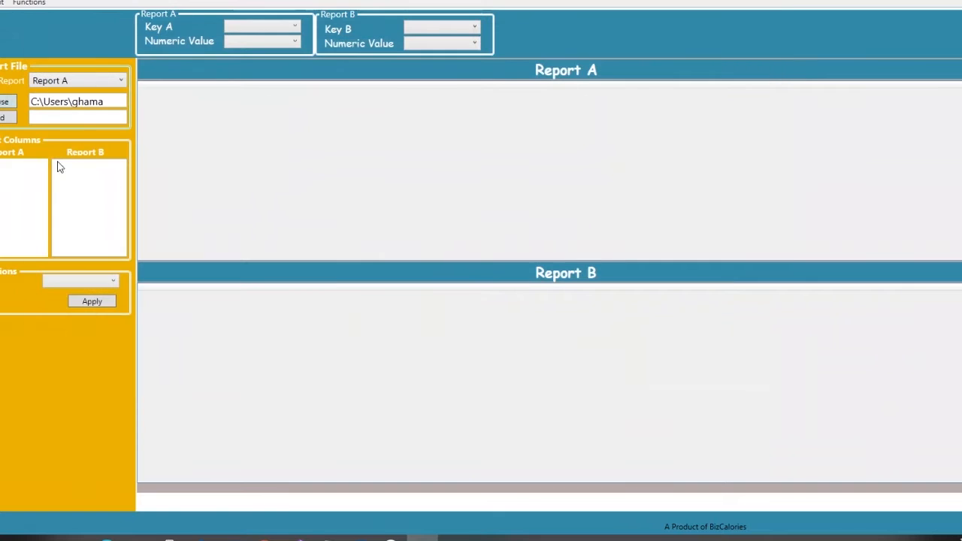
pyautogui.click(8, 120)
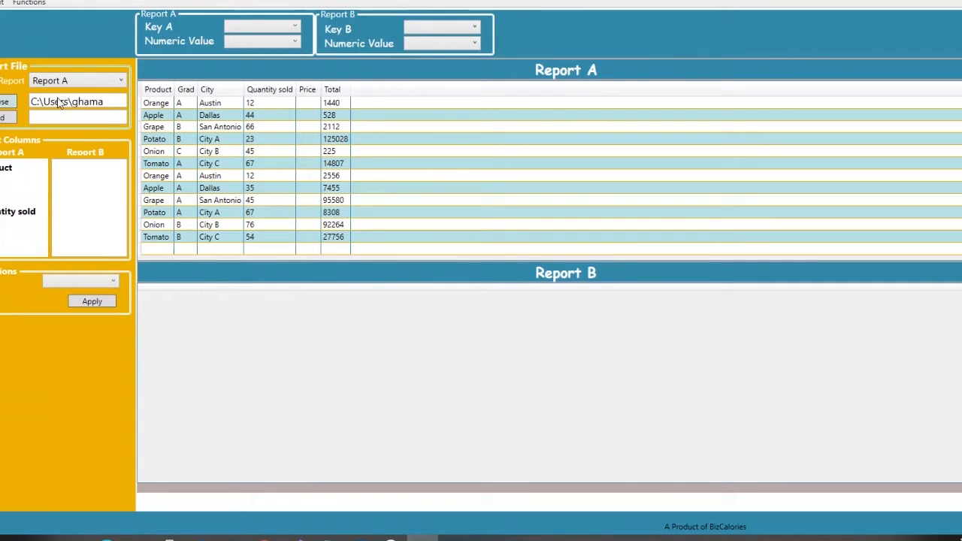
# Step: Switch the selected report to Report B and import its file
pyautogui.click(124, 78)
pyautogui.click(53, 110)
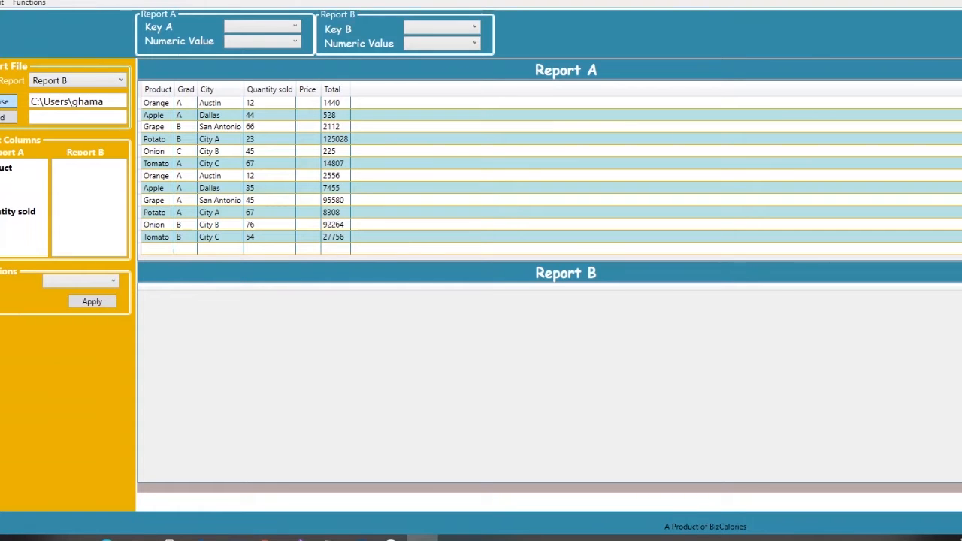
pyautogui.click(6, 102)
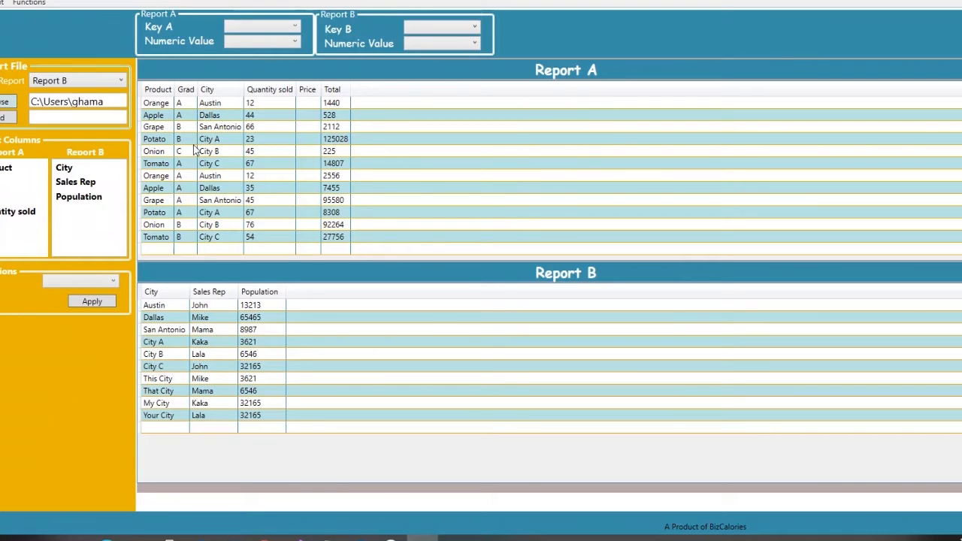
# Step: Set both Key A and Key B to City
pyautogui.click(298, 23)
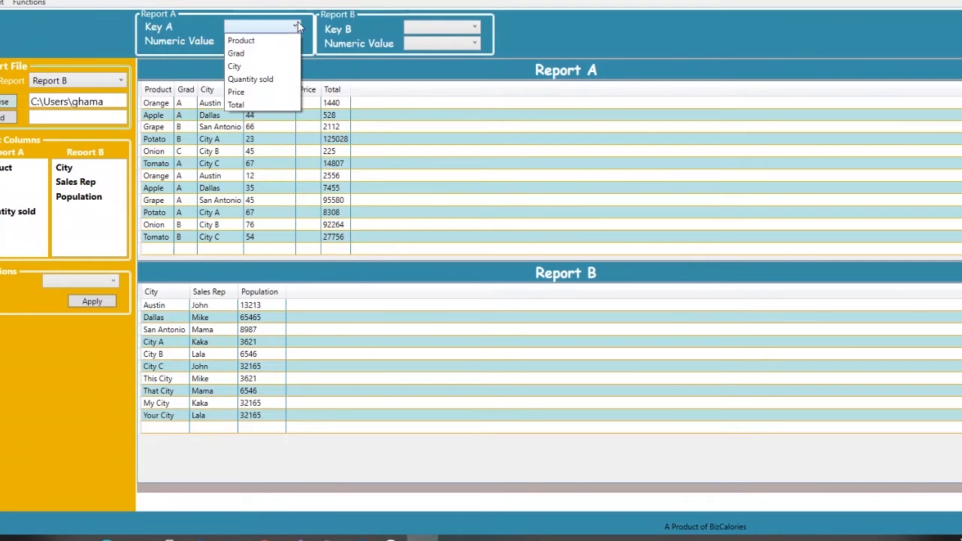
pyautogui.click(234, 63)
pyautogui.click(474, 27)
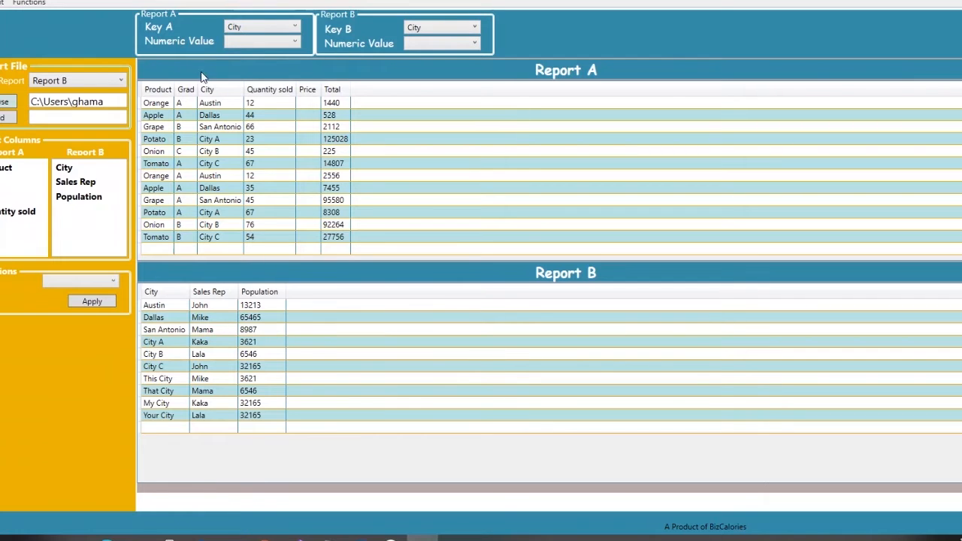
pyautogui.click(114, 277)
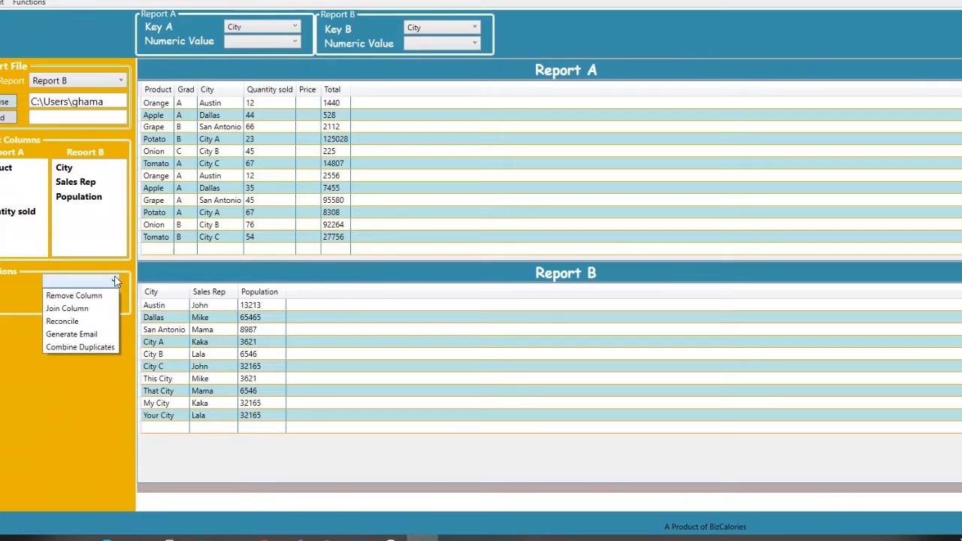
pyautogui.click(115, 278)
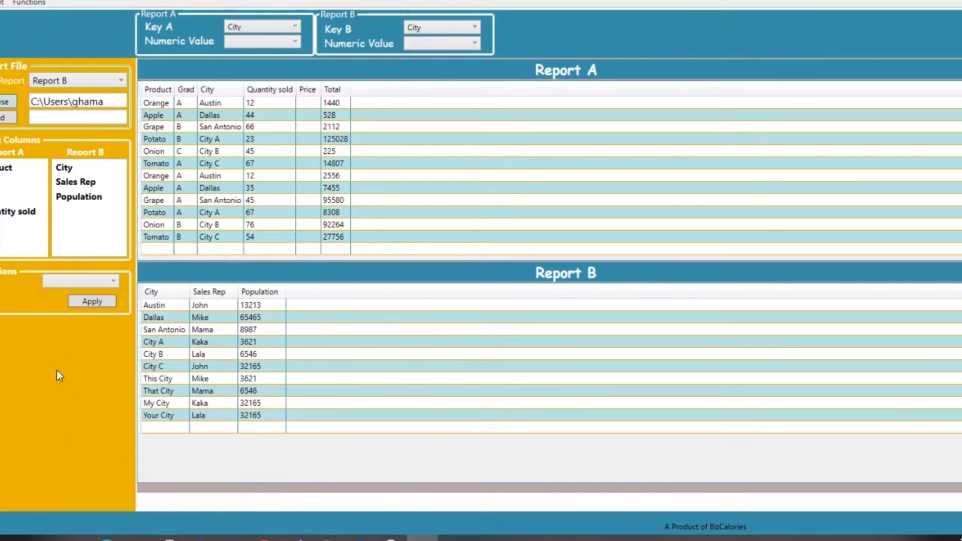
pyautogui.click(113, 283)
pyautogui.click(9, 380)
pyautogui.click(30, 4)
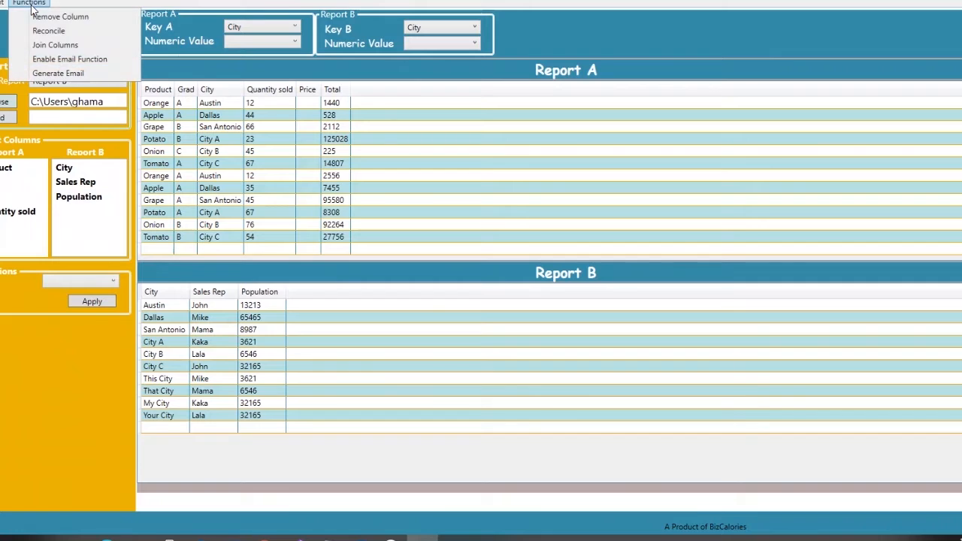
pyautogui.click(39, 341)
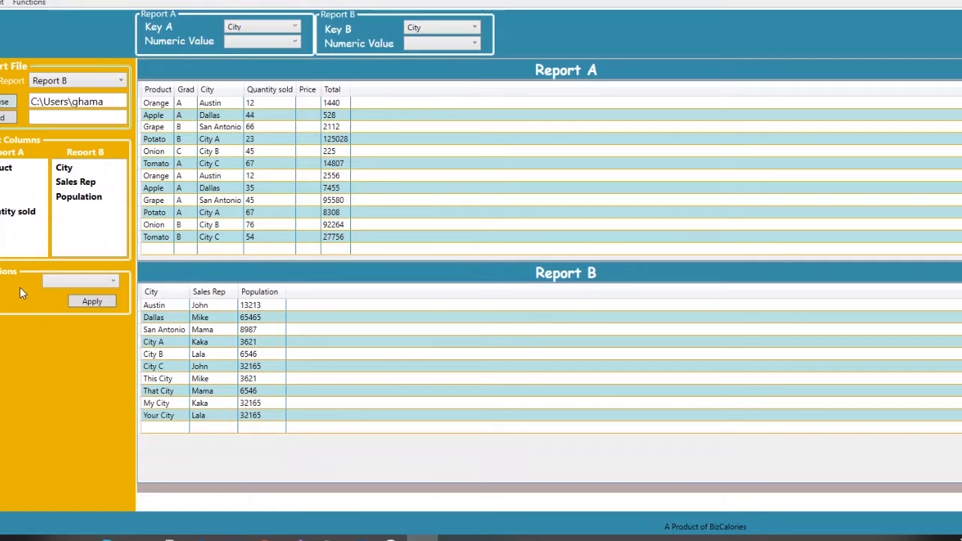
# Step: Join Report B's Sales Rep column into Report A using the Join Column function
pyautogui.click(75, 182)
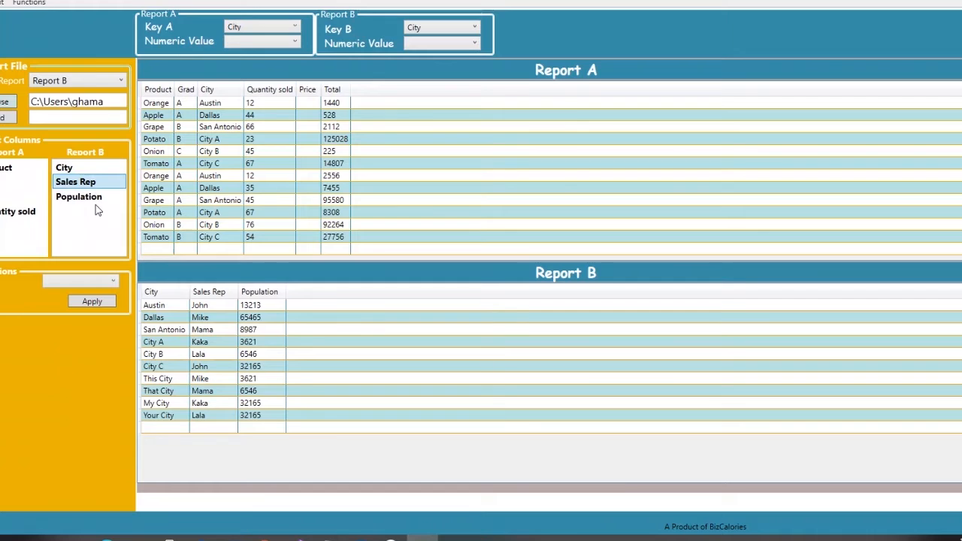
pyautogui.click(112, 283)
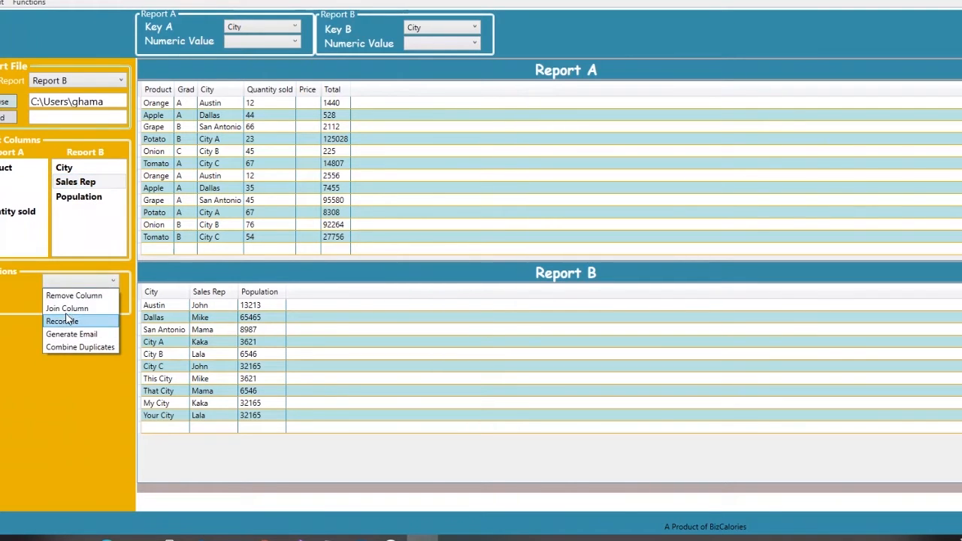
pyautogui.click(66, 301)
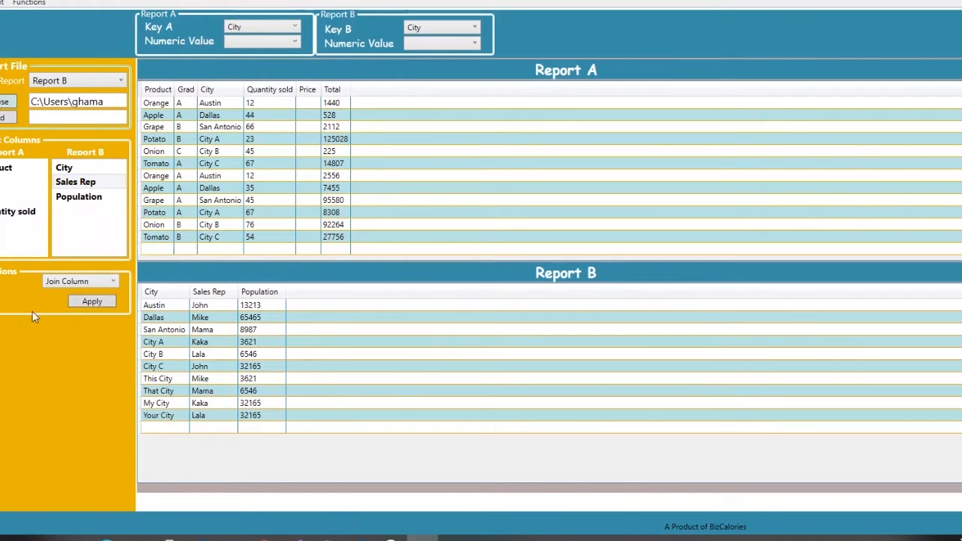
pyautogui.click(91, 303)
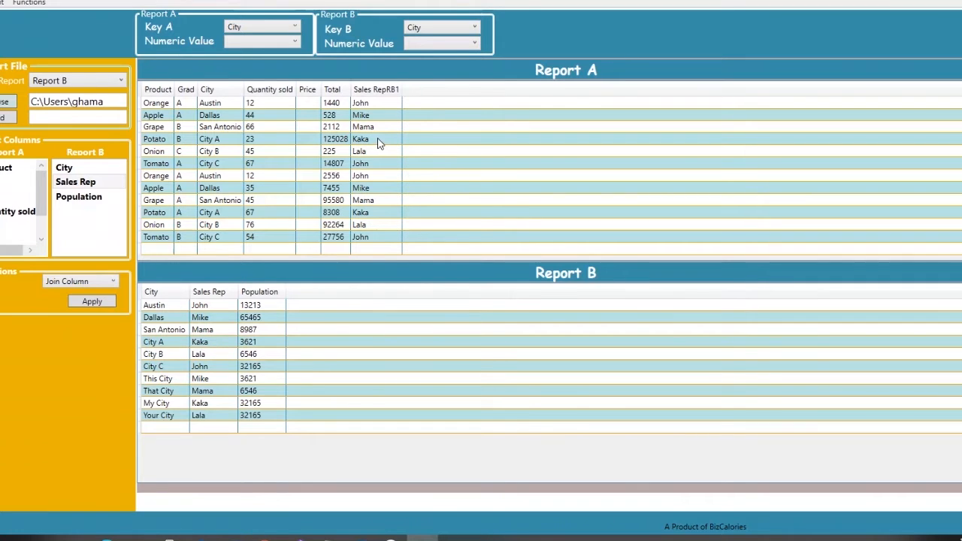
# Step: Join Report B's Population column into Report A as well
pyautogui.click(83, 200)
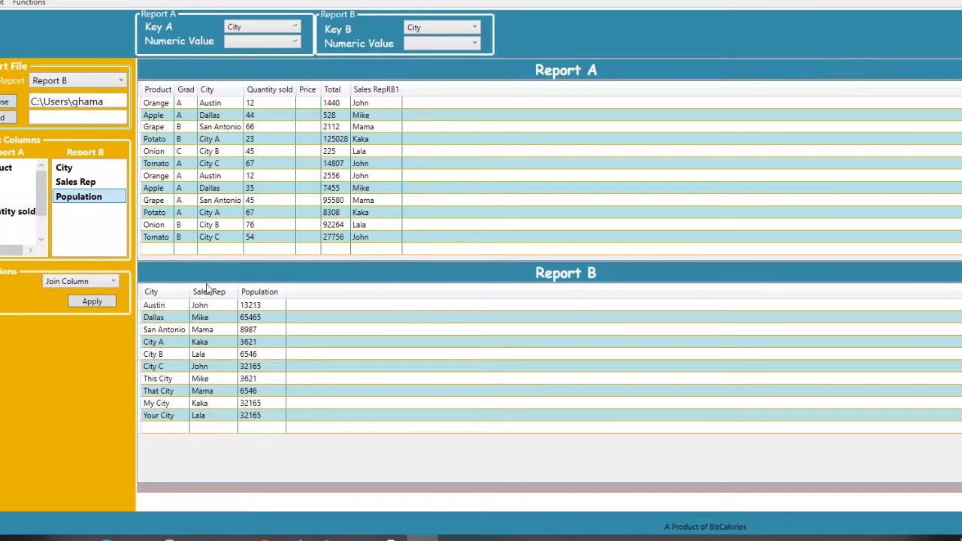
pyautogui.click(94, 301)
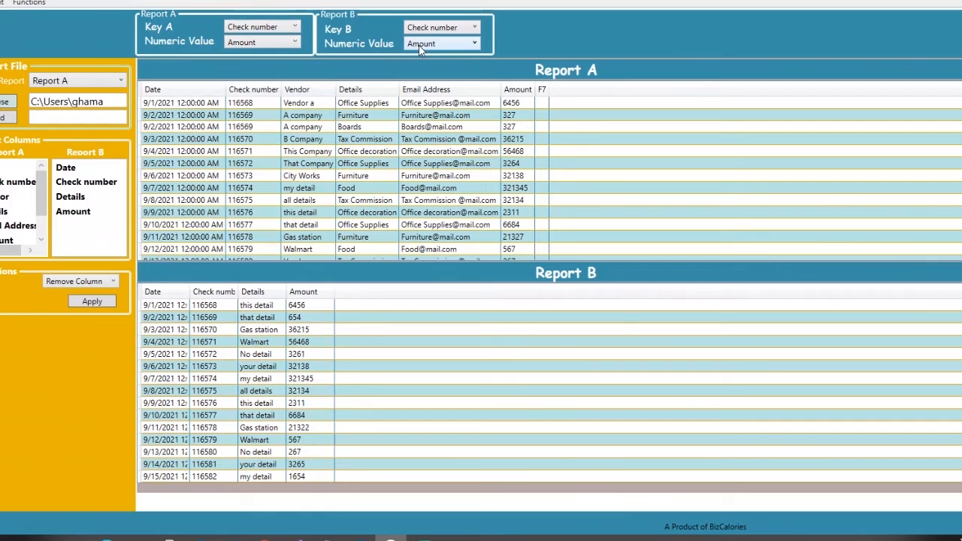
# Step: Apply the Reconcile function to compare the check reports by check number and amount
pyautogui.click(96, 284)
pyautogui.click(72, 321)
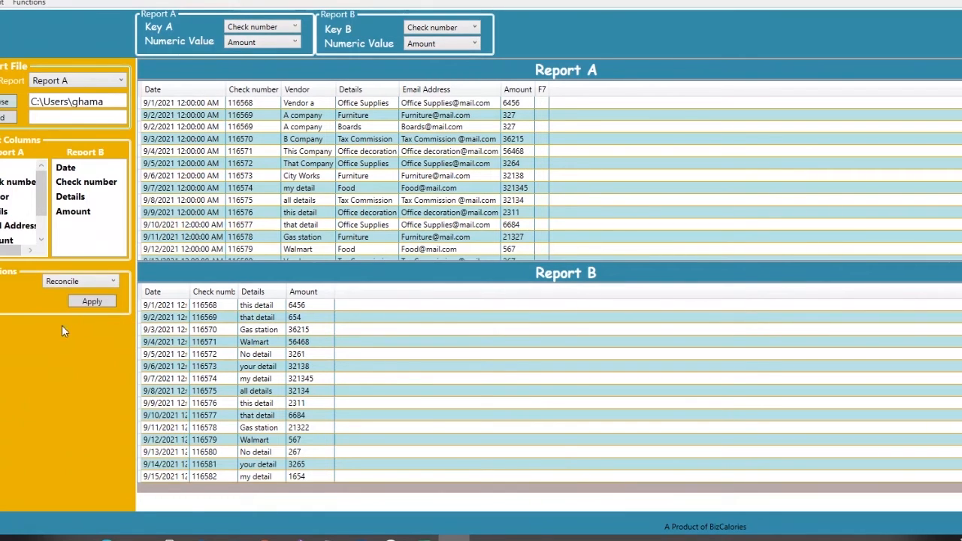
pyautogui.click(88, 298)
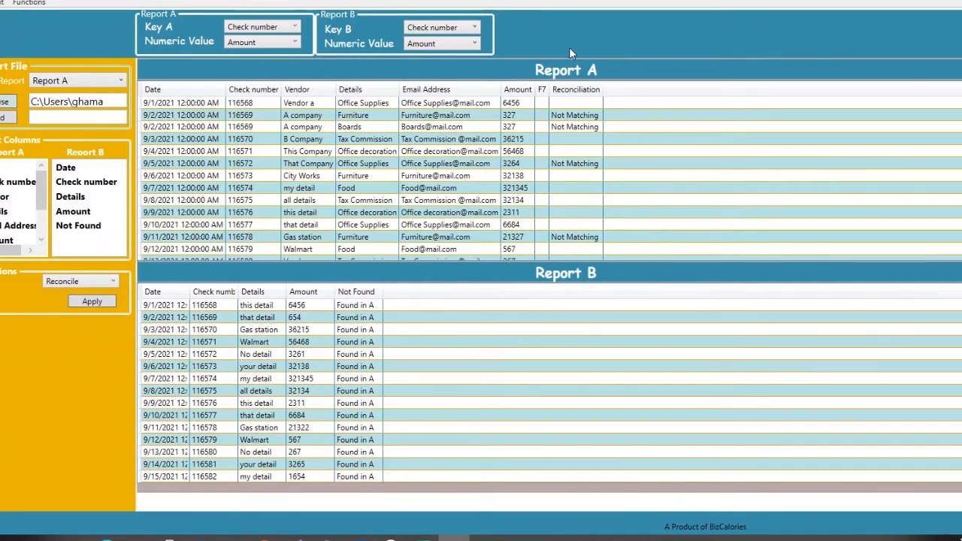
# Step: Apply the Combine Duplicates function to Report A
pyautogui.scroll(-4, 548, 165)
pyautogui.scroll(2, 548, 165)
pyautogui.scroll(2, 547, 166)
pyautogui.click(115, 281)
pyautogui.click(94, 347)
pyautogui.click(83, 299)
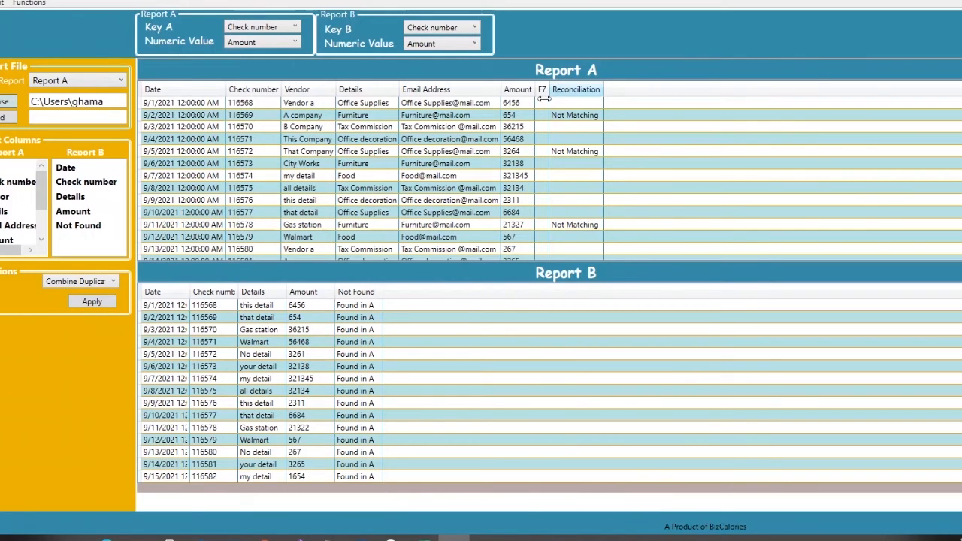
# Step: Remove the Reconciliation column from Report A and the Not Found column from Report B, confirming the permanent removal
pyautogui.click(113, 281)
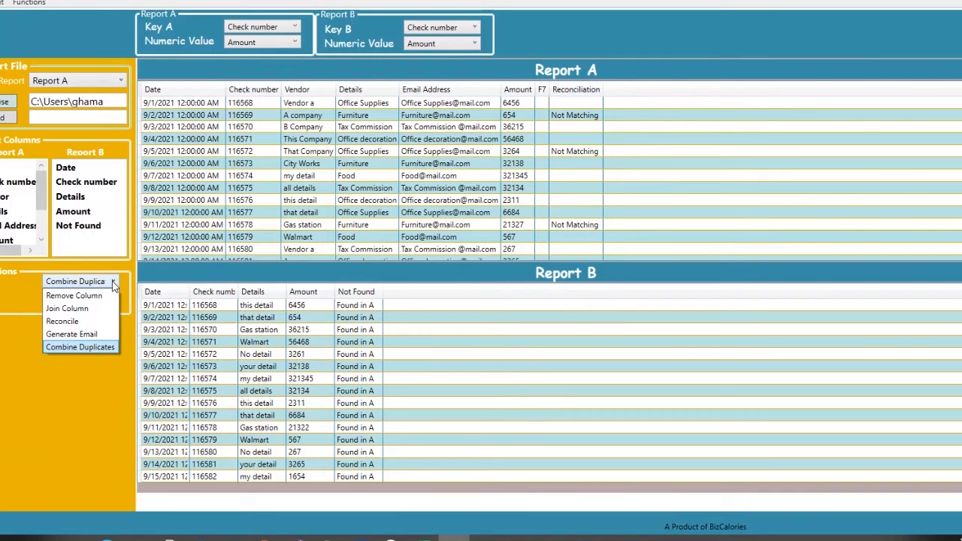
pyautogui.click(113, 282)
pyautogui.scroll(-3, 49, 238)
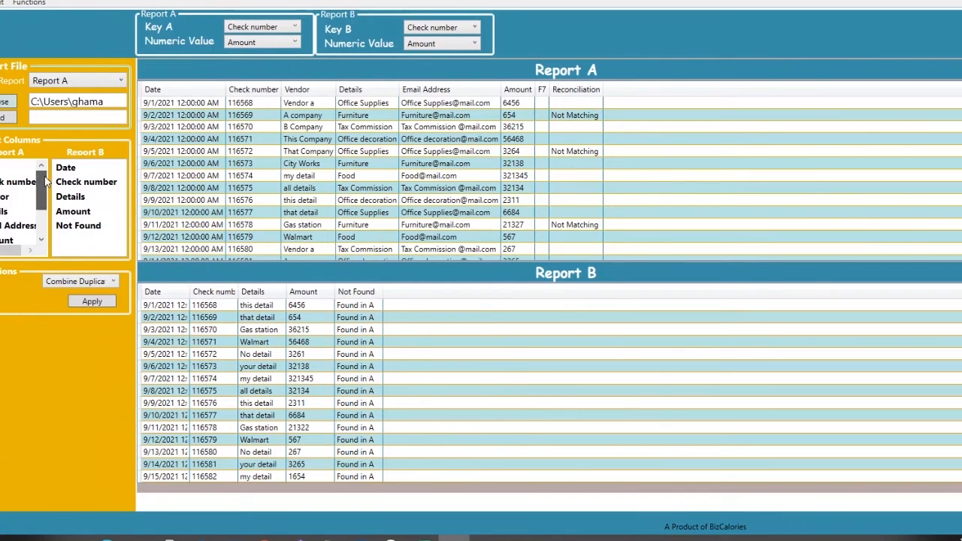
pyautogui.click(116, 280)
pyautogui.click(84, 295)
pyautogui.click(86, 227)
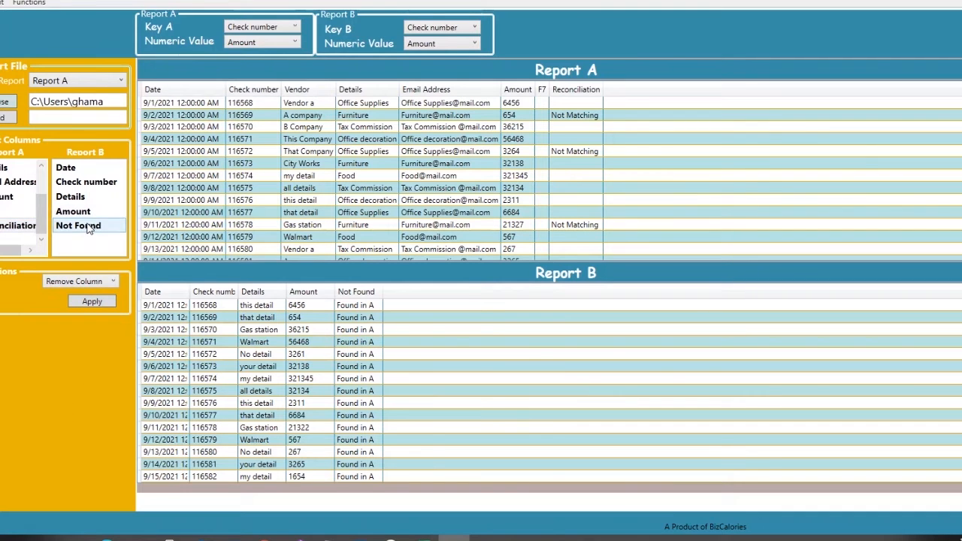
pyautogui.click(92, 302)
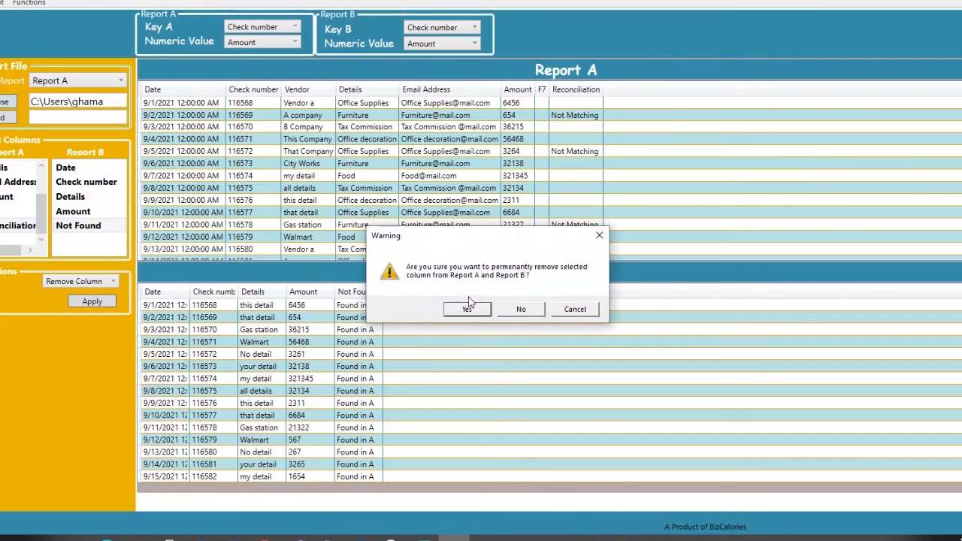
pyautogui.click(468, 309)
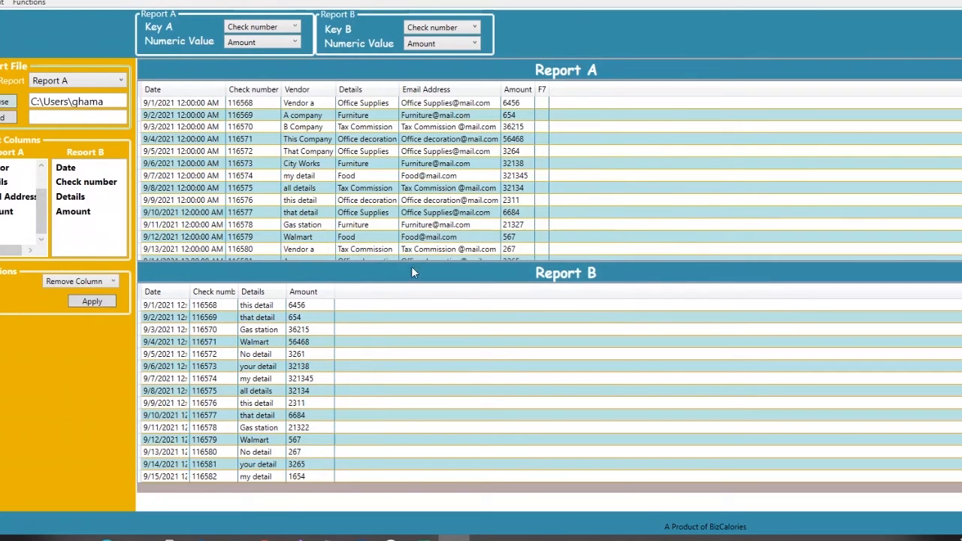
# Step: Apply the Reconcile function again to compare the reports by check number and amount
pyautogui.click(113, 281)
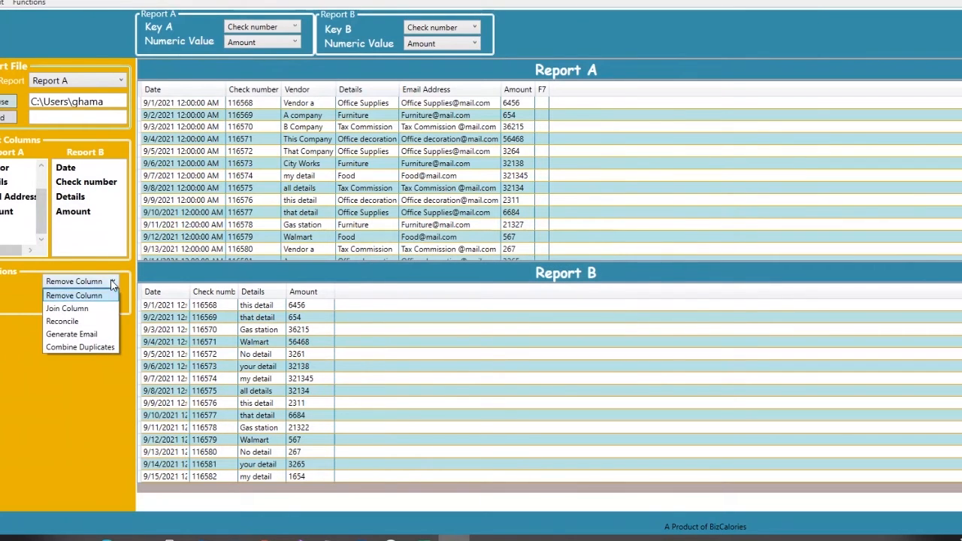
pyautogui.click(82, 321)
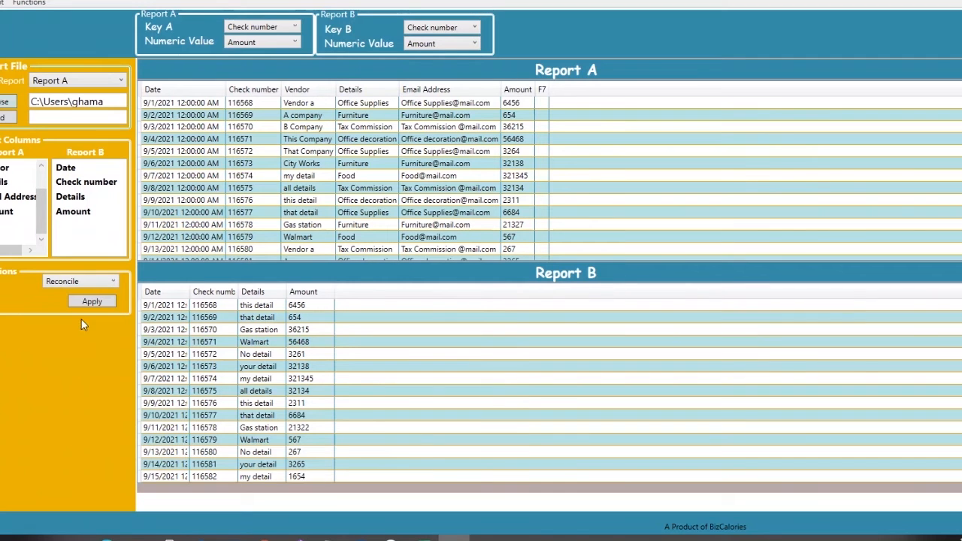
pyautogui.click(84, 299)
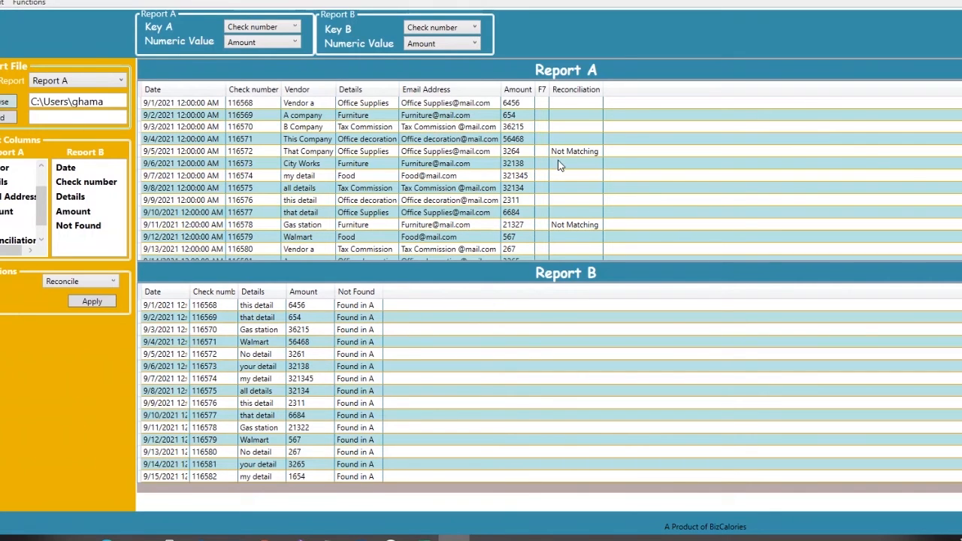
pyautogui.scroll(-3, 585, 150)
pyautogui.scroll(3, 585, 150)
# Step: Enable the email function and open the email template editor
pyautogui.click(2, 3)
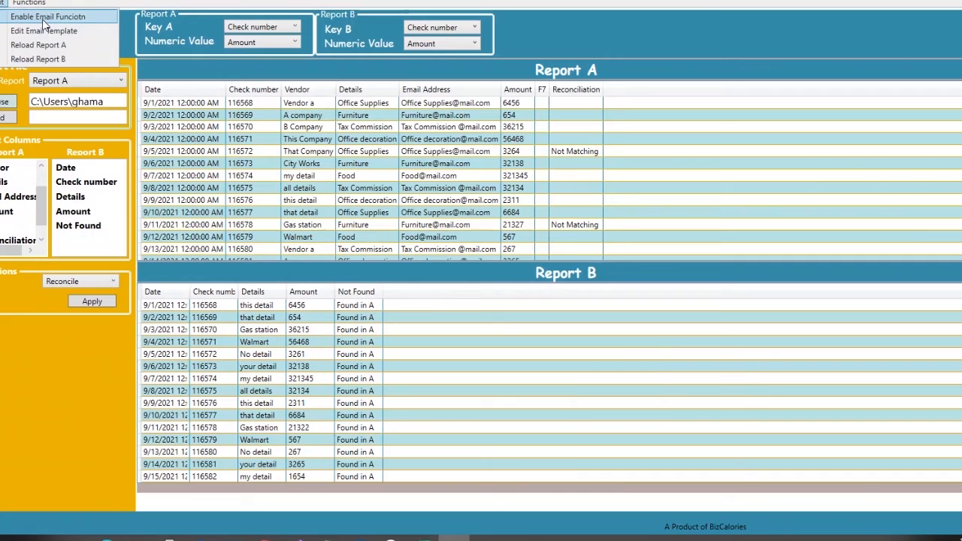
pyautogui.click(44, 19)
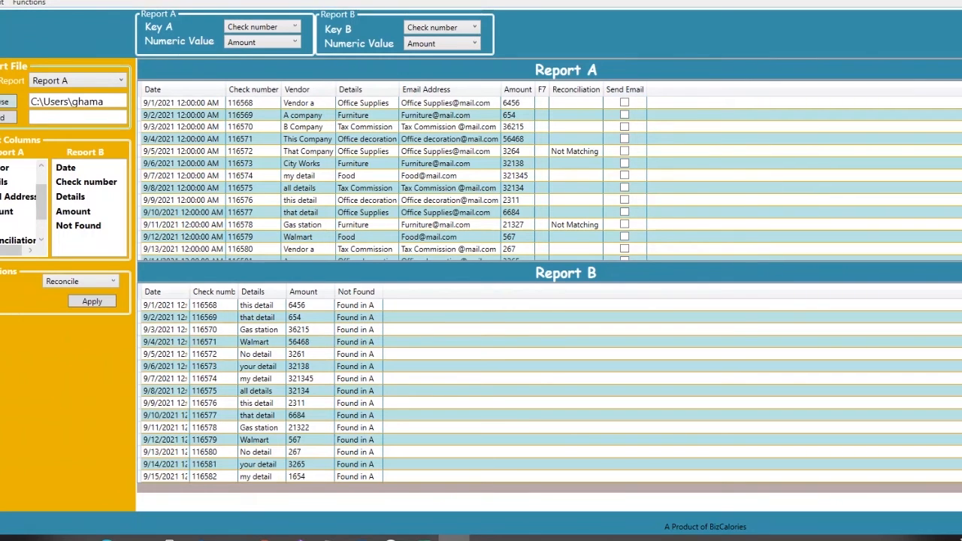
pyautogui.click(17, 5)
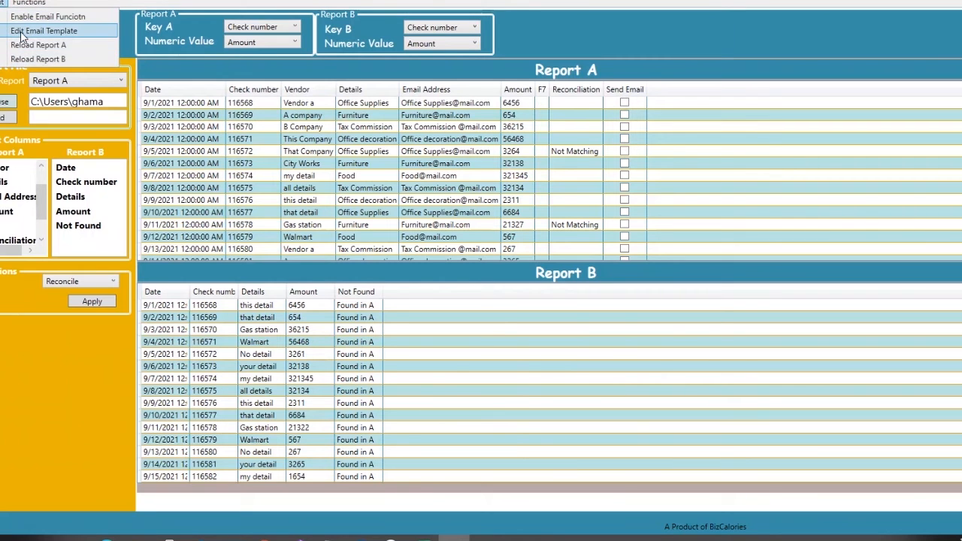
pyautogui.click(21, 31)
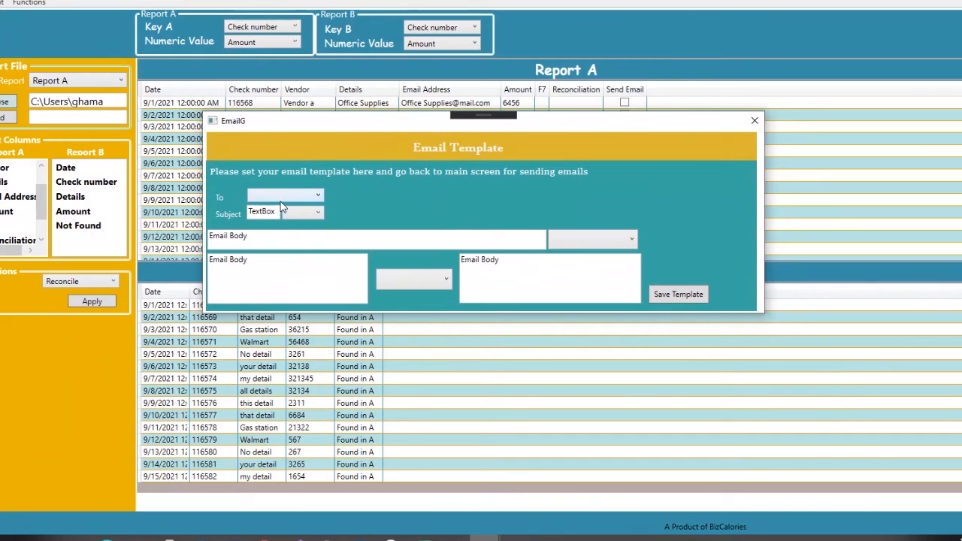
# Step: Set the email template's To field to the Email Address column
pyautogui.click(297, 198)
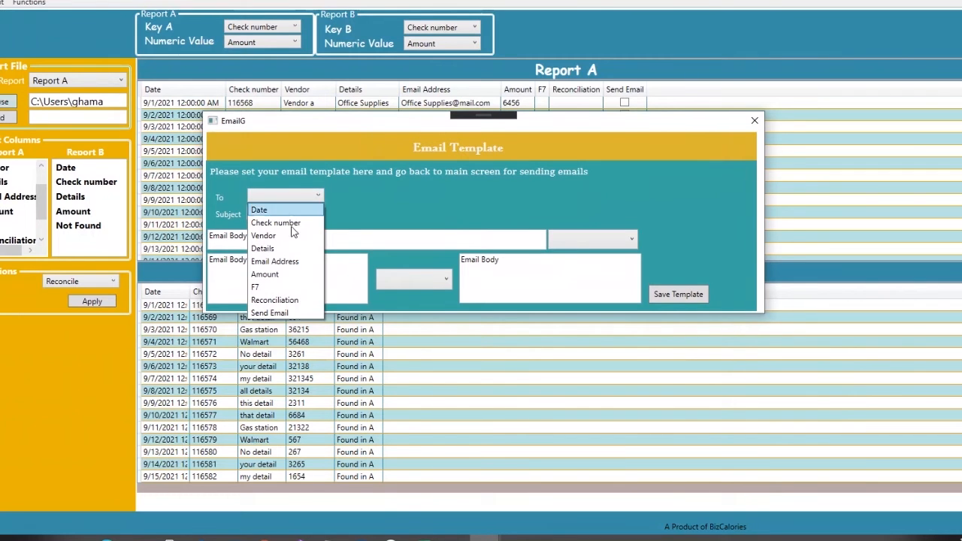
pyautogui.click(275, 260)
pyautogui.moveTo(320, 127); pyautogui.dragTo(352, 182)
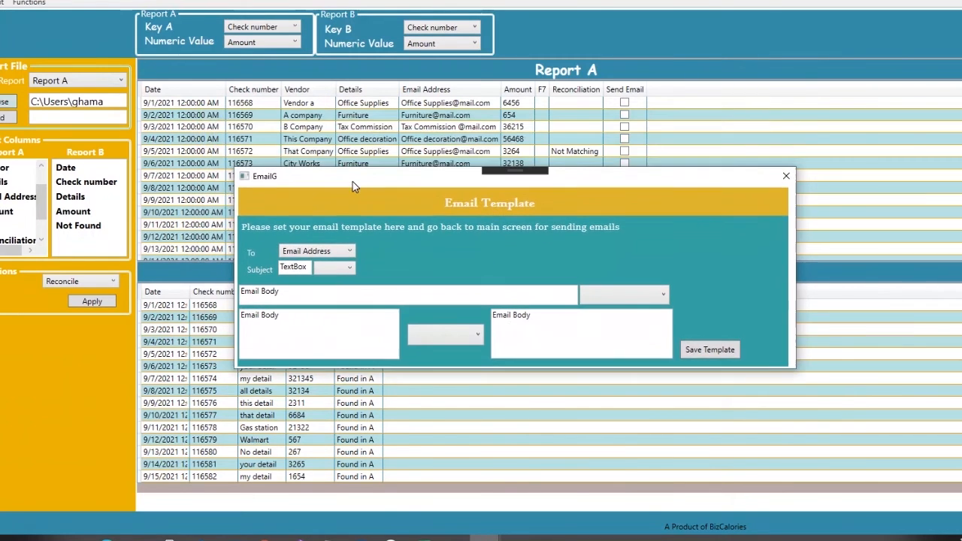
pyautogui.click(350, 252)
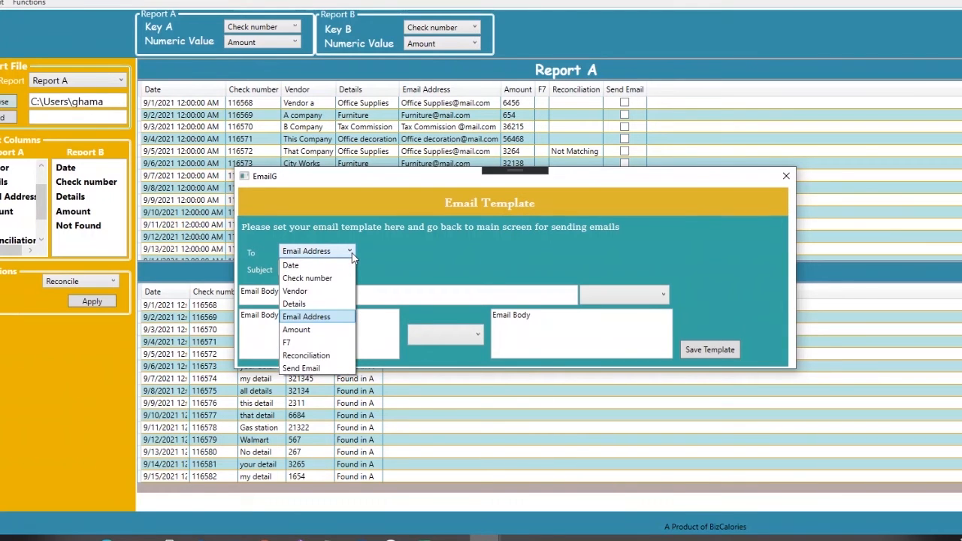
pyautogui.click(352, 257)
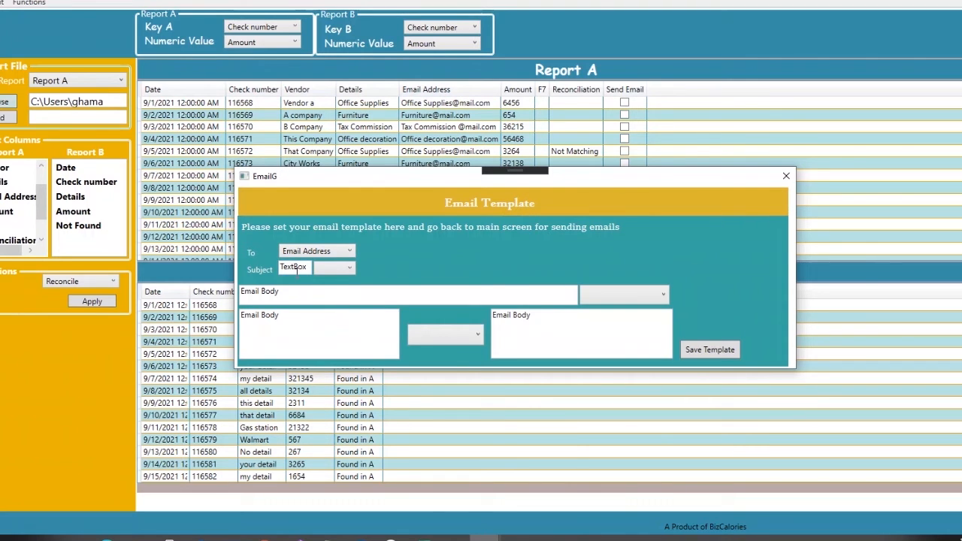
# Step: Set the subject to "This is for Check #" followed by the Check number field
pyautogui.moveTo(308, 269); pyautogui.dragTo(271, 271)
pyautogui.write('This is for C')
pyautogui.write('heck')
pyautogui.write(' #')
pyautogui.click(350, 269)
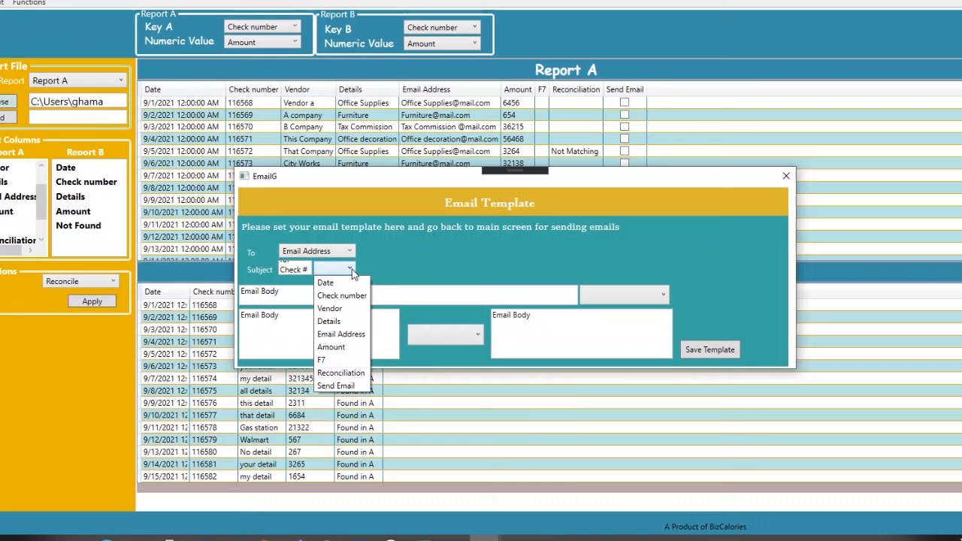
pyautogui.click(361, 296)
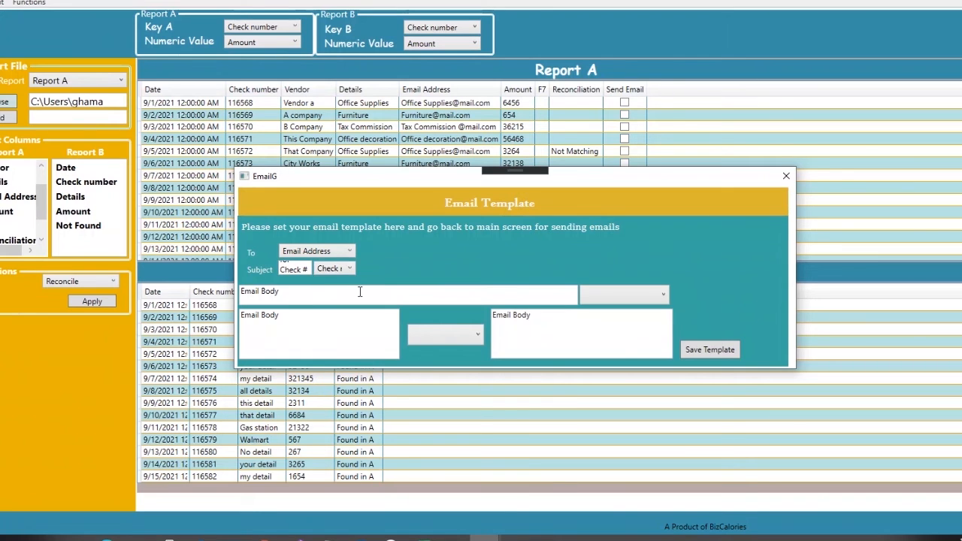
# Step: Start the email body with "Dear," followed by the Vendor field
pyautogui.moveTo(339, 298); pyautogui.dragTo(214, 292)
pyautogui.write('Dear')
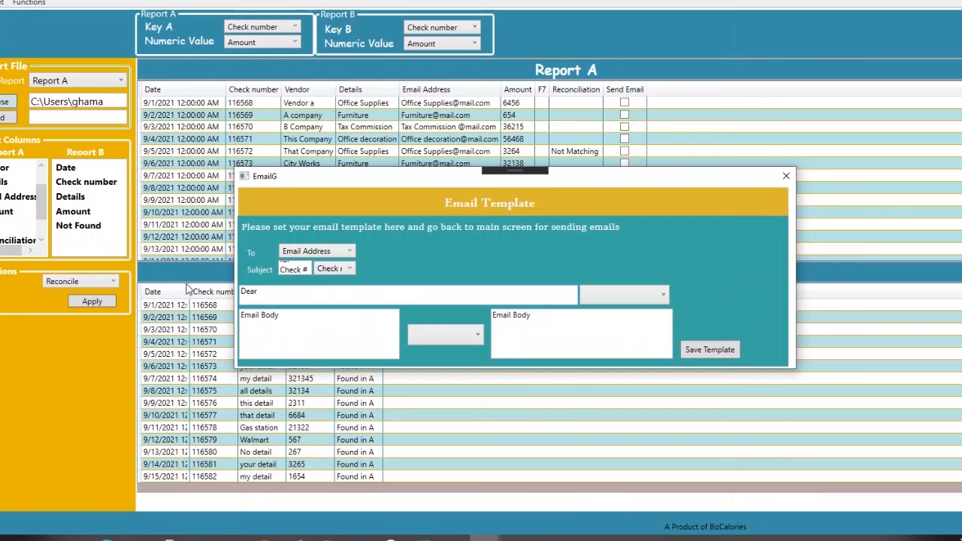
pyautogui.write(',')
pyautogui.click(631, 293)
pyautogui.click(631, 338)
# Step: Add the body text "This is to inform you that total amount on check number," followed by the Check number field
pyautogui.moveTo(279, 314); pyautogui.dragTo(215, 317)
pyautogui.write('T')
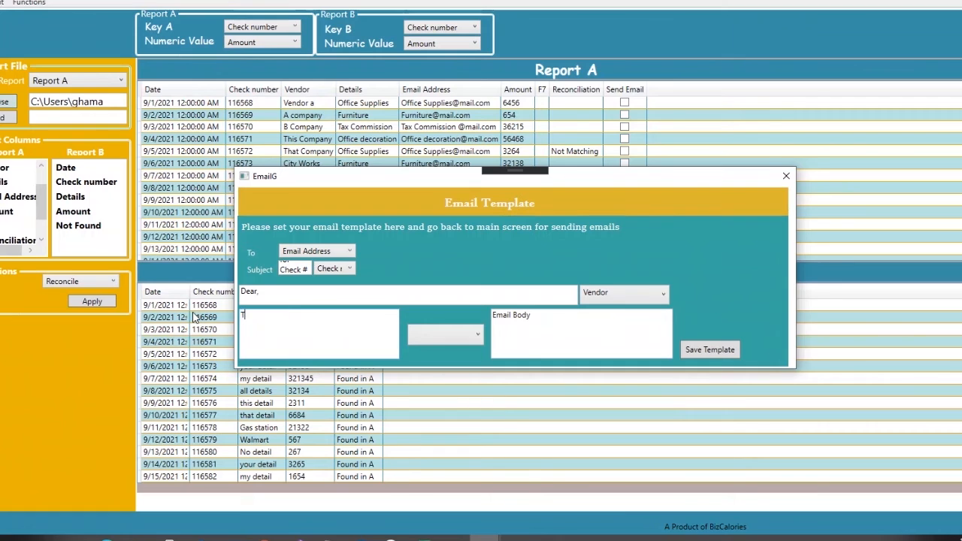
pyautogui.write('his is to inform you that')
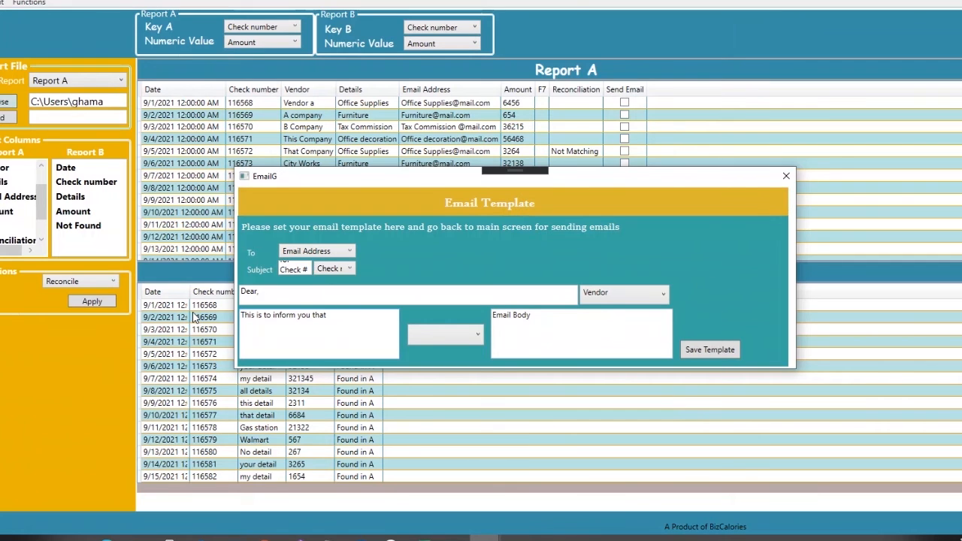
pyautogui.write(' total amount on check nunmer')
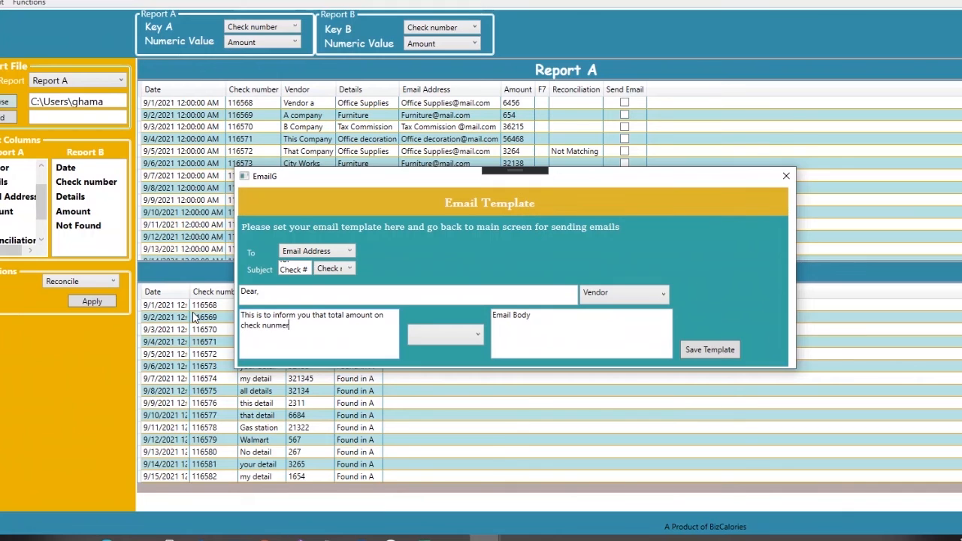
pyautogui.press('BackSpace')
pyautogui.press('BackSpace')
pyautogui.write('mber')
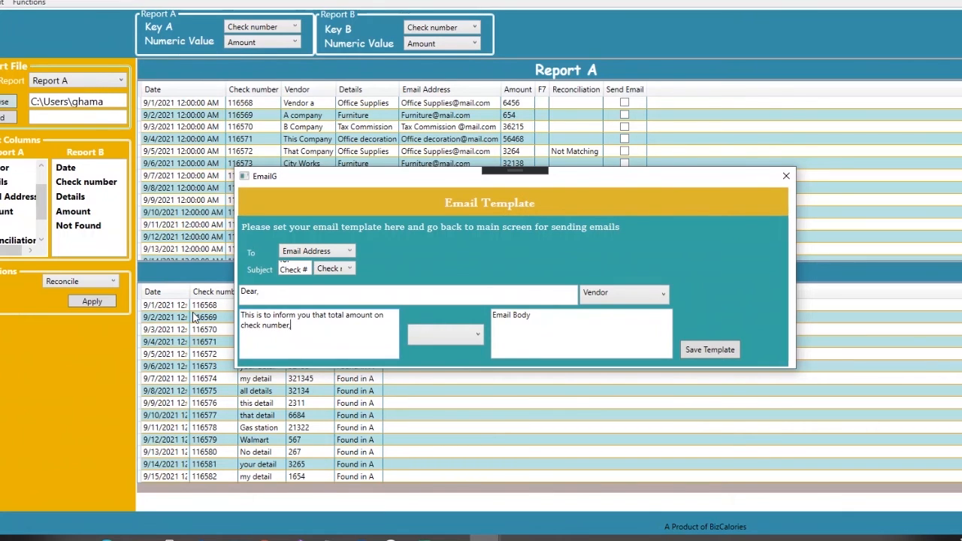
pyautogui.write(',')
pyautogui.click(467, 335)
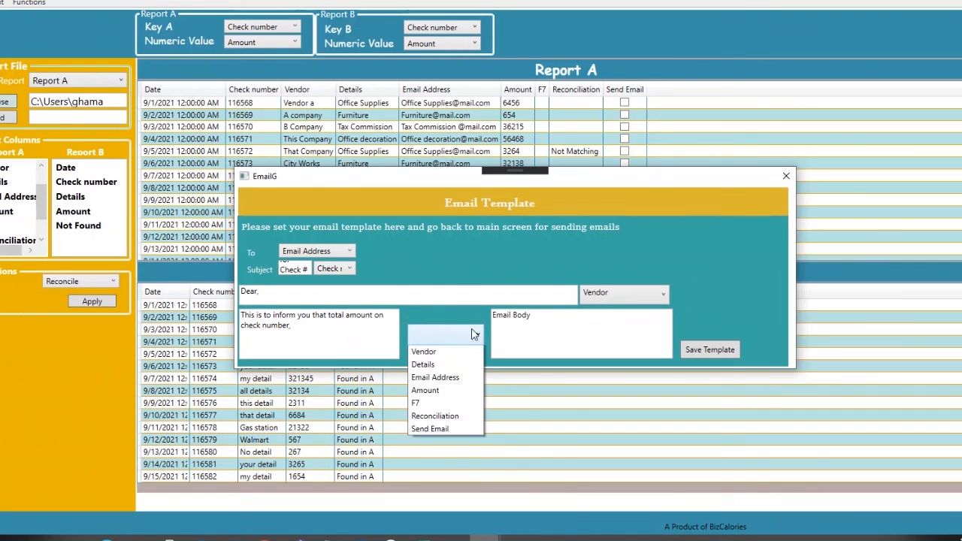
pyautogui.click(444, 365)
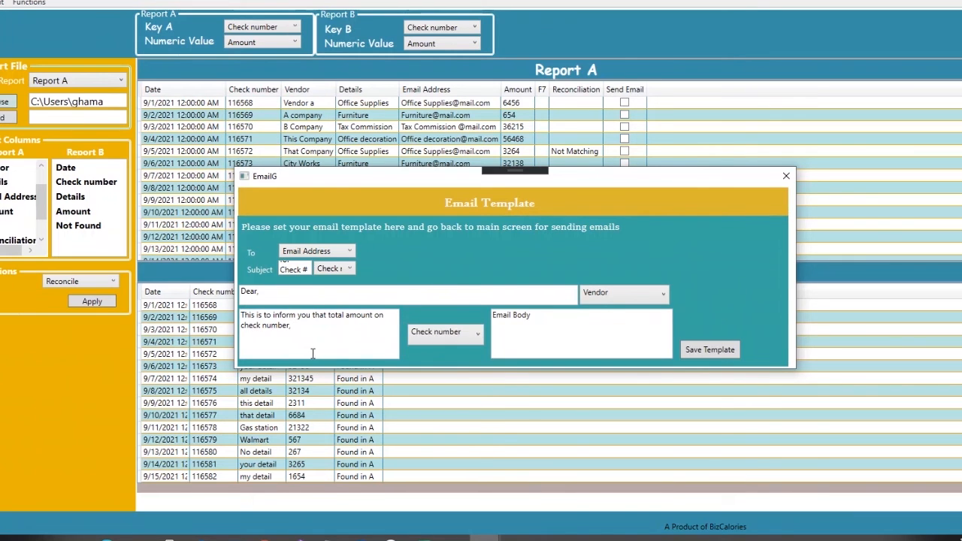
# Step: Finish the body with ", was not correct can you please look into your records and advise." and save the template
pyautogui.moveTo(536, 316); pyautogui.dragTo(466, 319)
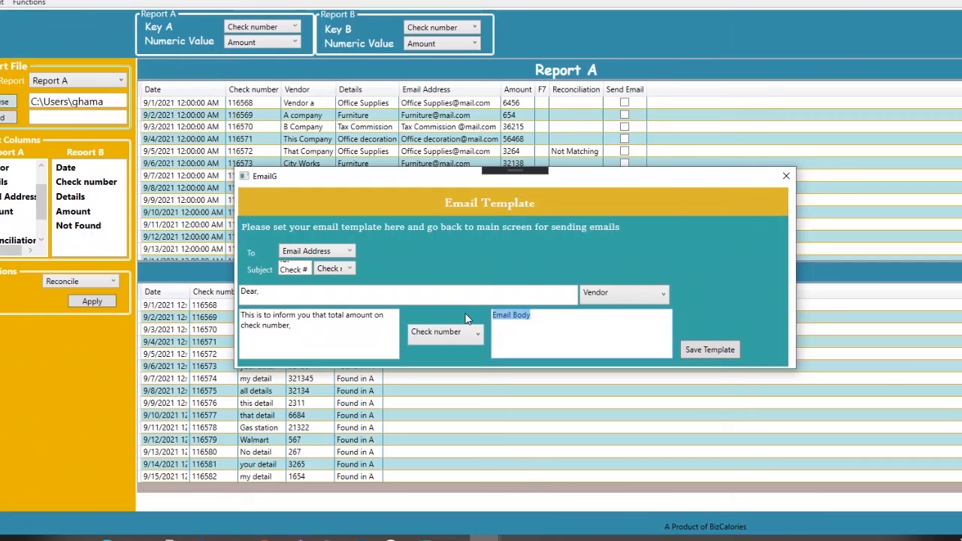
pyautogui.press('BackSpace')
pyautogui.write(', was not correct can you plea')
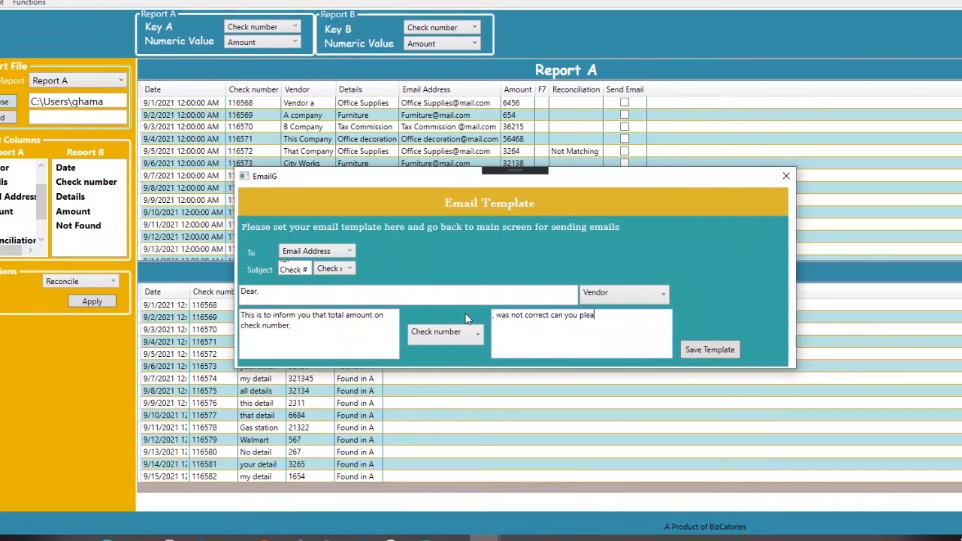
pyautogui.write('se look into')
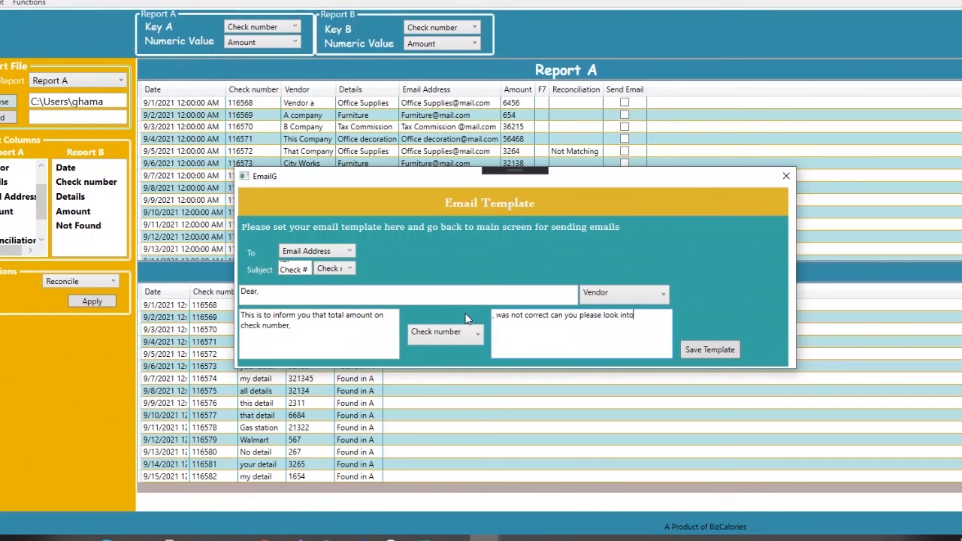
pyautogui.write(' your records and advise ')
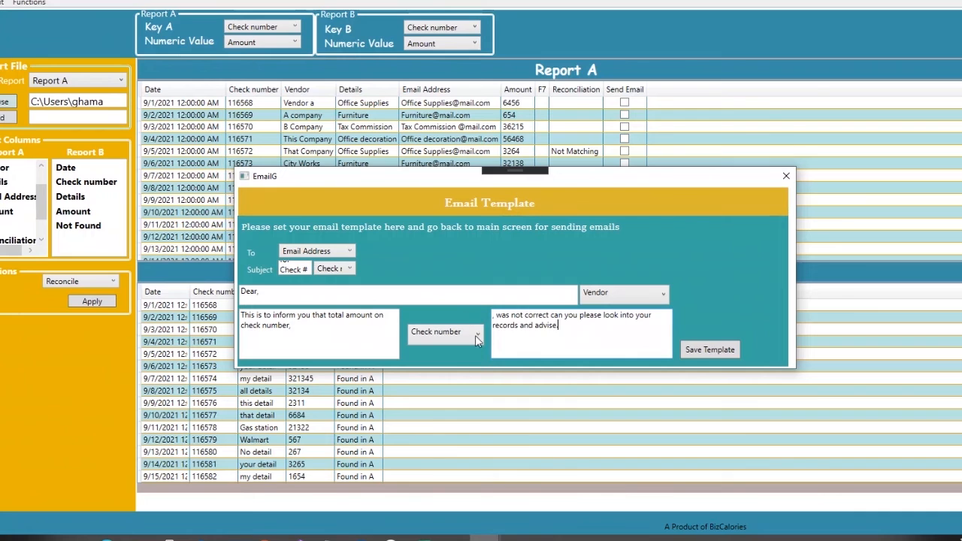
pyautogui.write('.')
pyautogui.click(711, 349)
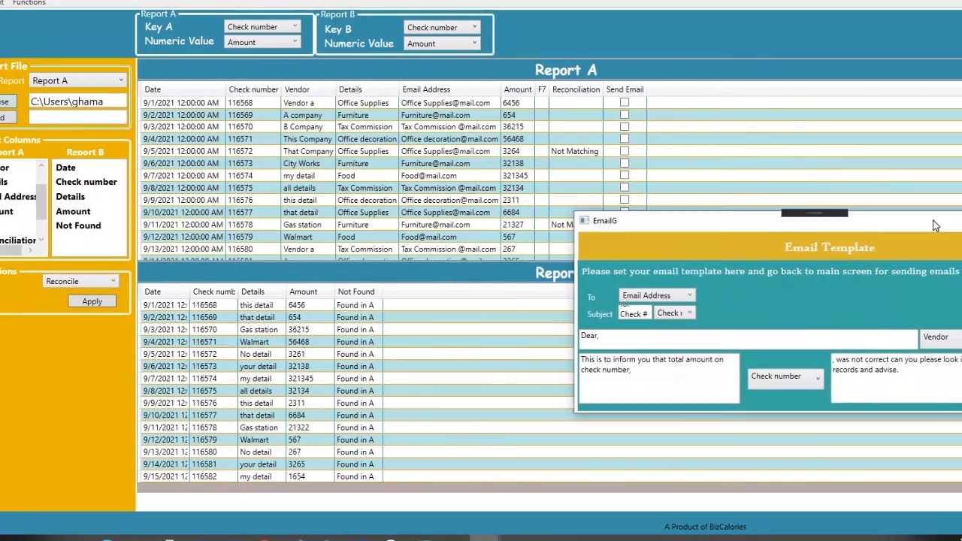
# Step: Mark Send Email for the two Not Matching rows, checks 116572 and 116578
pyautogui.click(627, 153)
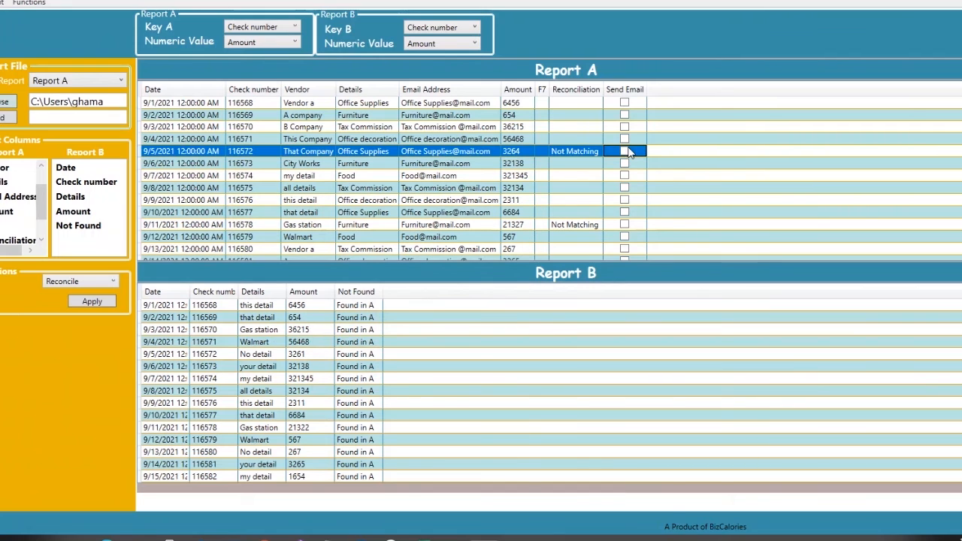
pyautogui.click(624, 151)
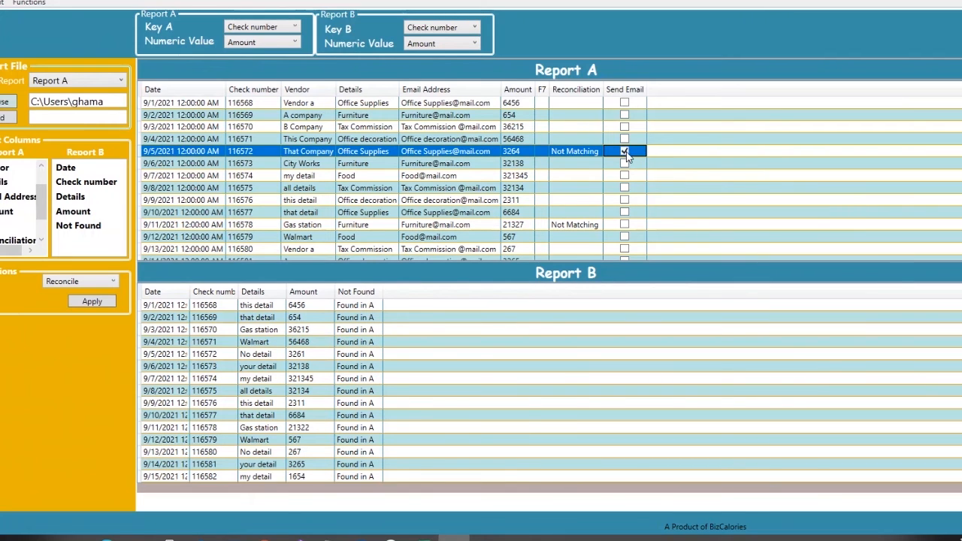
pyautogui.click(624, 226)
pyautogui.click(624, 225)
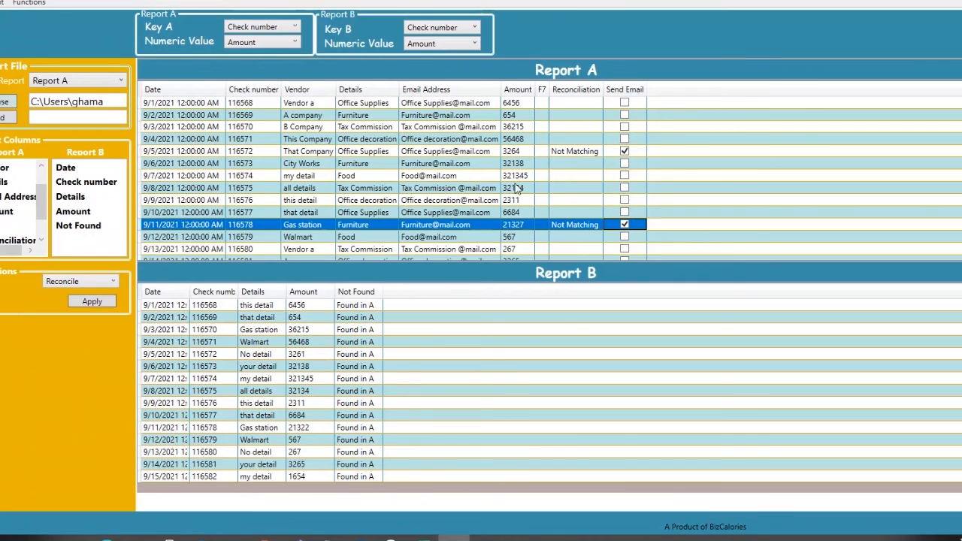
# Step: Apply the Generate Email function to create emails for the marked rows
pyautogui.click(67, 281)
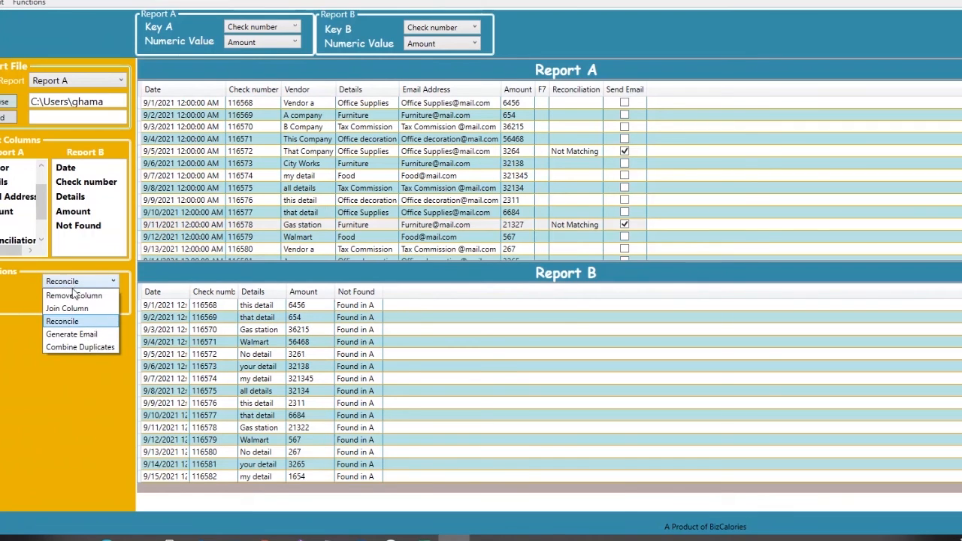
pyautogui.click(68, 332)
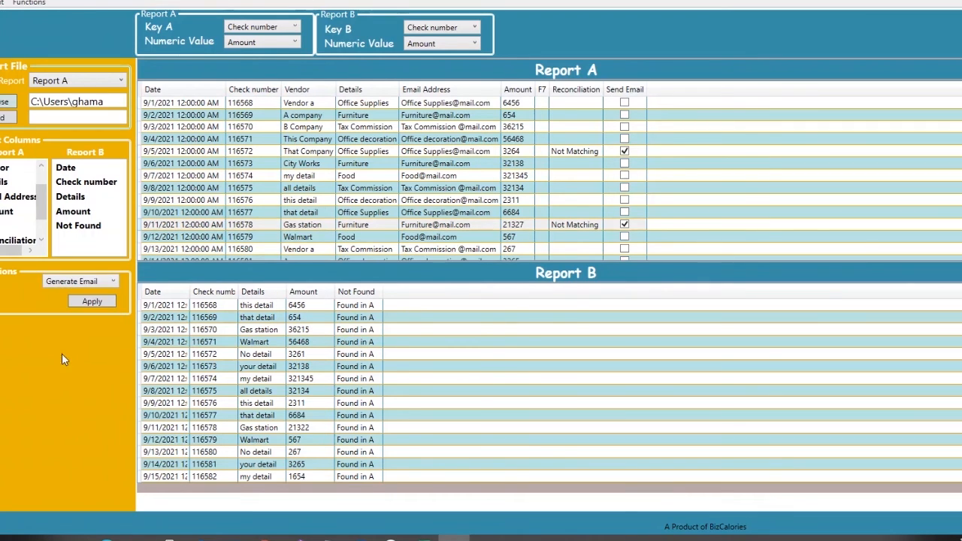
pyautogui.click(76, 302)
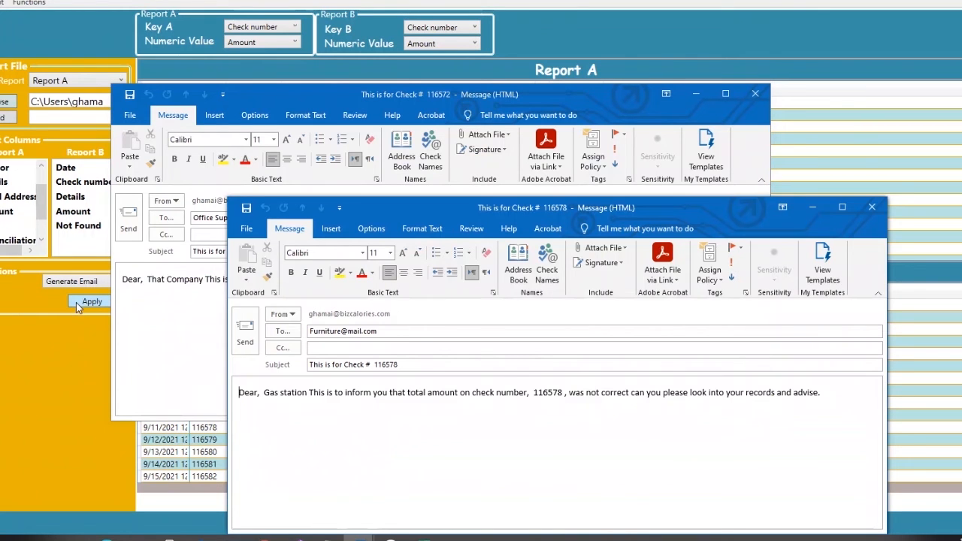
# Step: Review the two generated mismatch emails for checks 116572 and 116578, then dismiss both message windows
pyautogui.moveTo(406, 203); pyautogui.dragTo(279, 280)
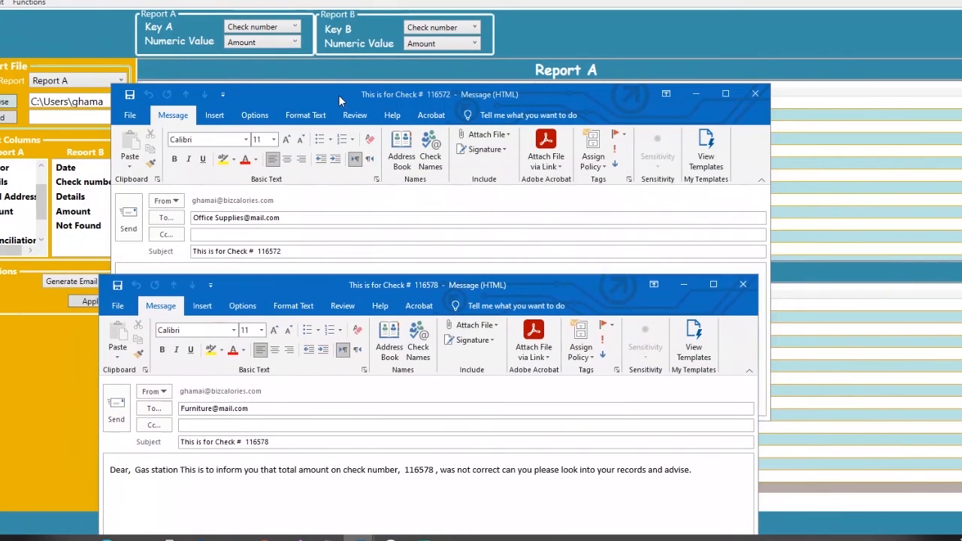
pyautogui.click(338, 94)
pyautogui.moveTo(341, 95); pyautogui.dragTo(342, 206)
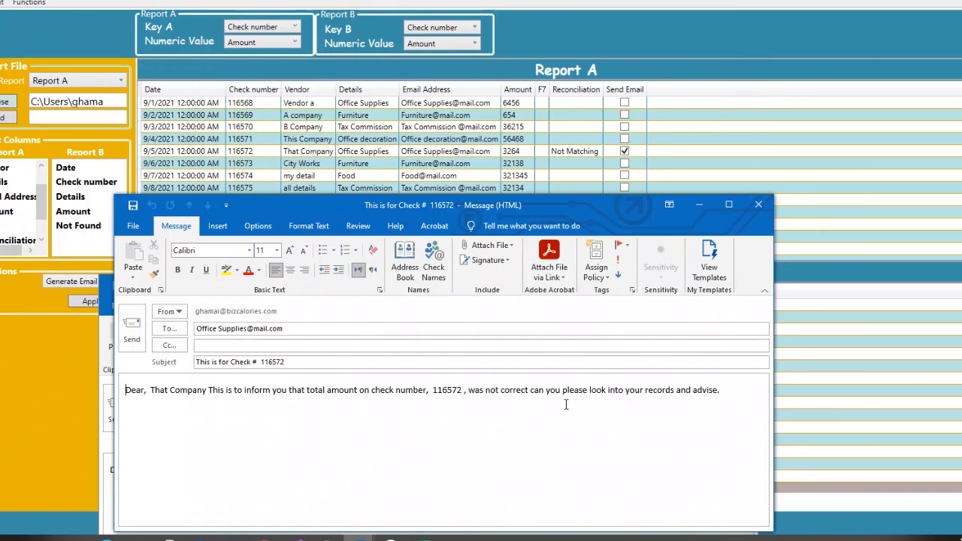
pyautogui.click(698, 204)
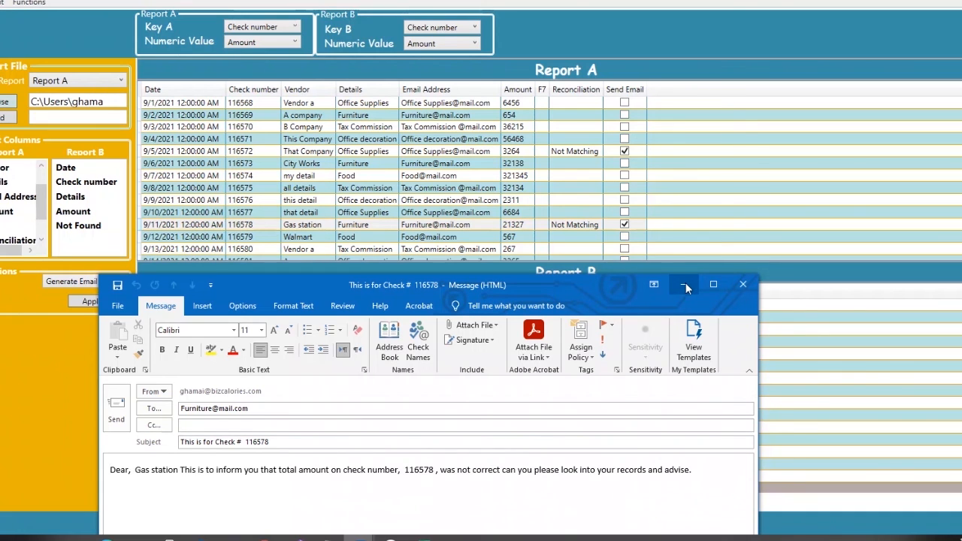
pyautogui.click(742, 284)
# Step: Clear Send Email for the two Not Matching rows and mark it for checks 116574, 116576, 116569 and 116570
pyautogui.click(626, 229)
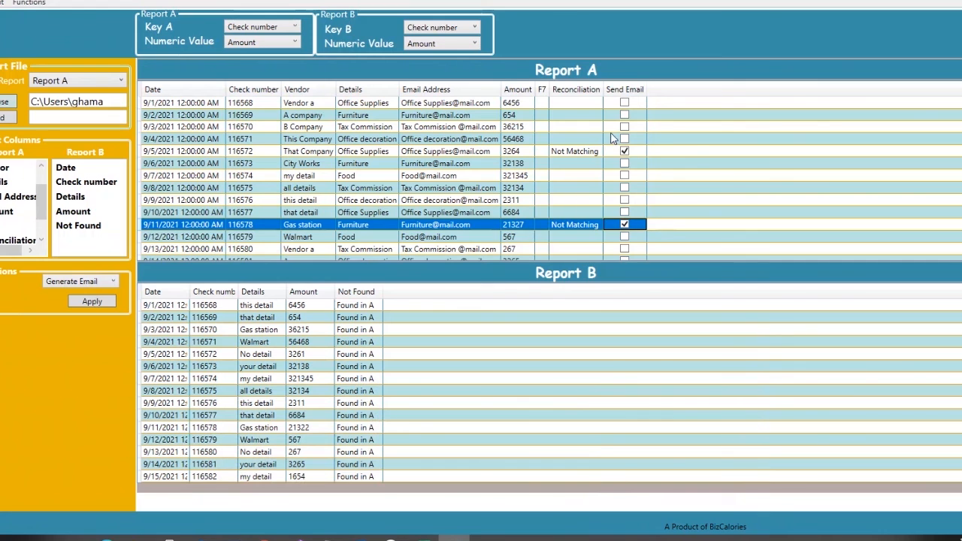
pyautogui.click(624, 151)
pyautogui.click(626, 225)
pyautogui.click(623, 176)
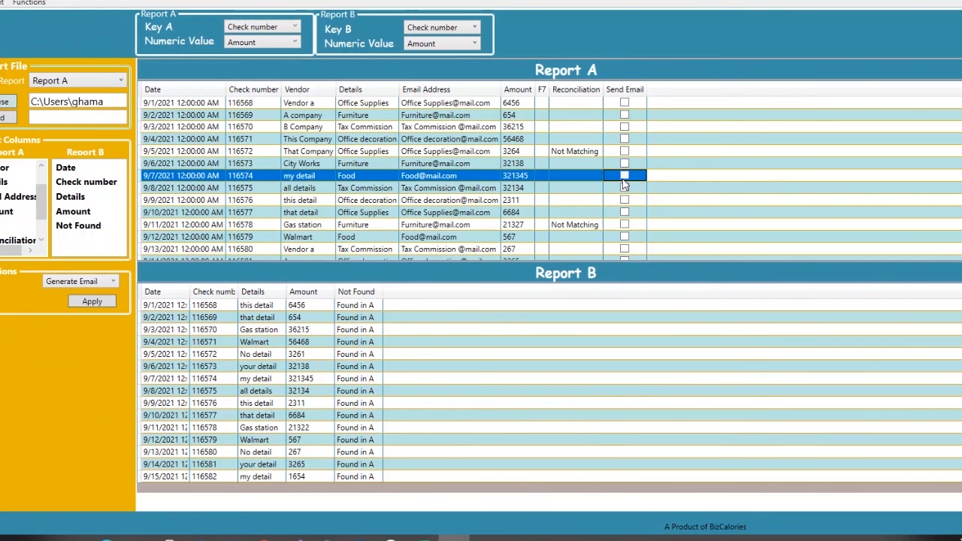
pyautogui.click(623, 177)
pyautogui.click(624, 200)
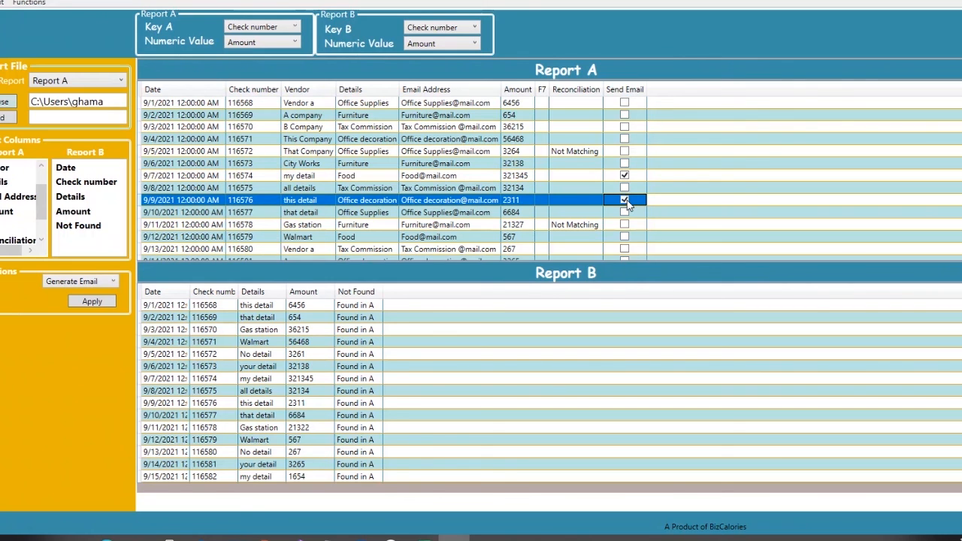
pyautogui.click(624, 116)
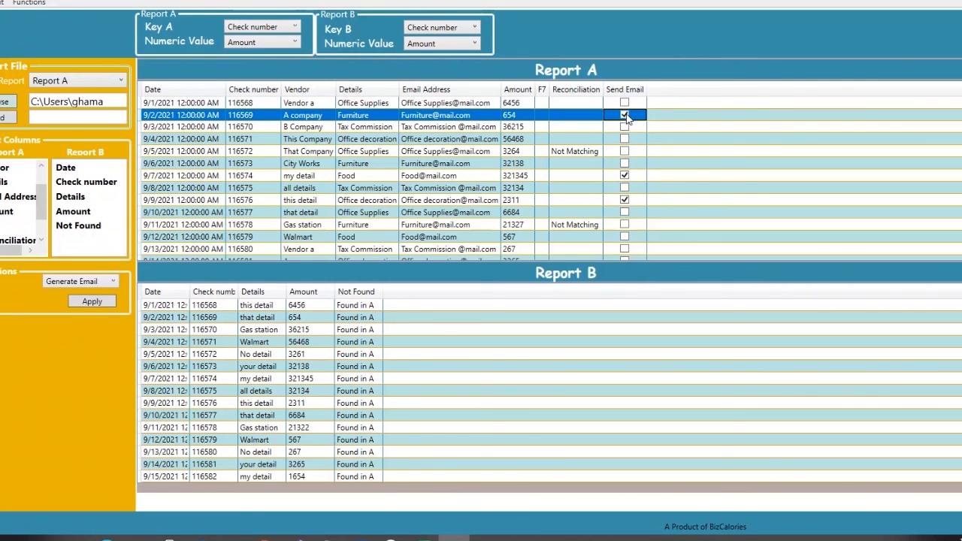
pyautogui.click(625, 127)
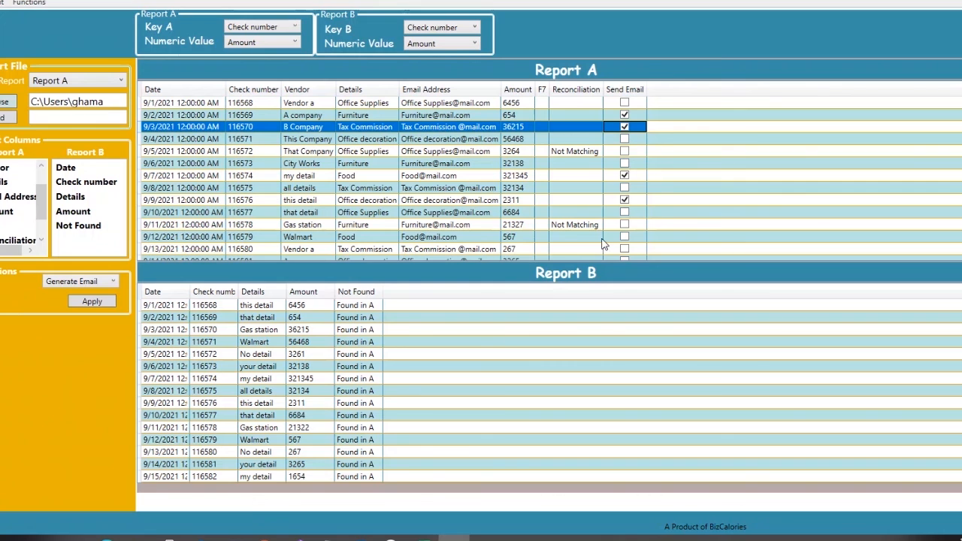
# Step: Apply Generate Email to create emails for the four marked rows and maximize the message for check 116576
pyautogui.click(86, 304)
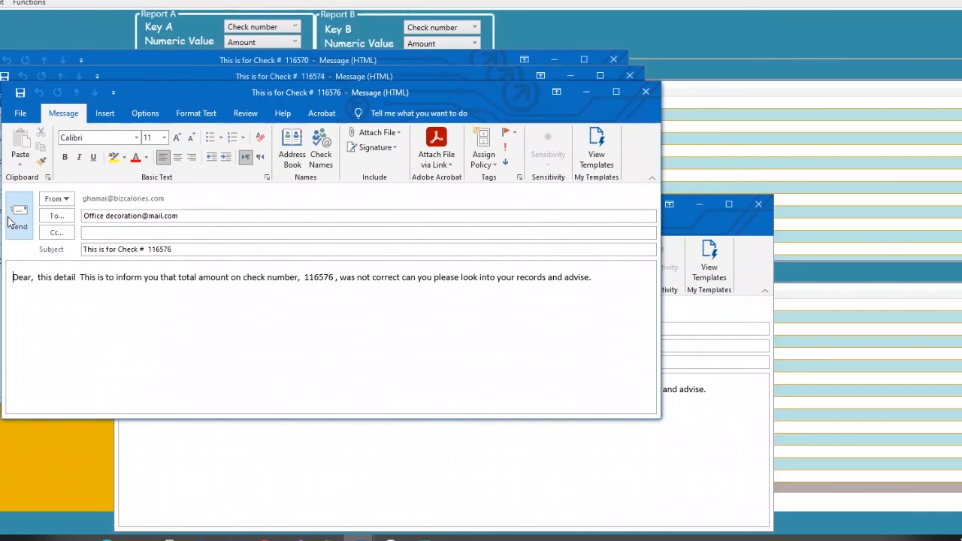
pyautogui.click(629, 88)
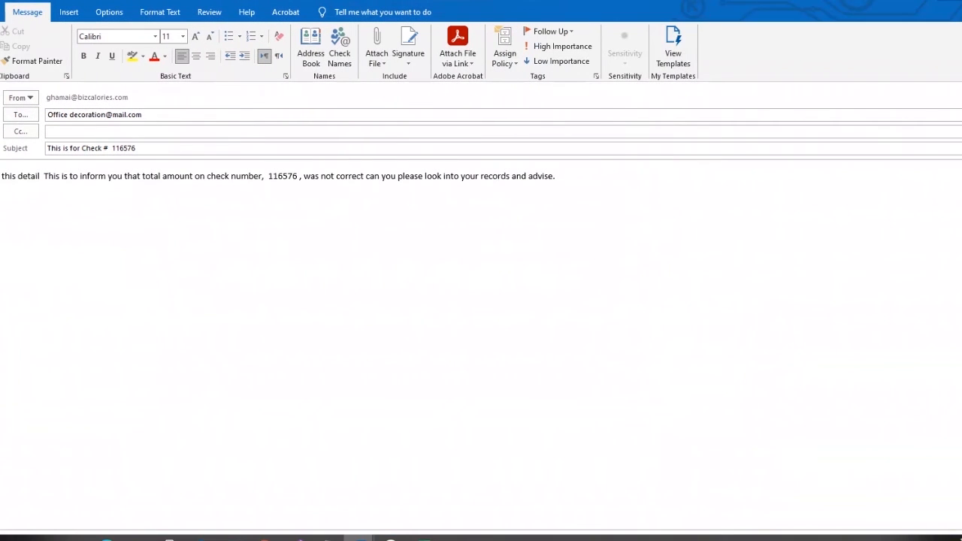
# Step: Close all four generated email messages without saving changes
pyautogui.hotkey('alt', 'F4')
pyautogui.click(487, 299)
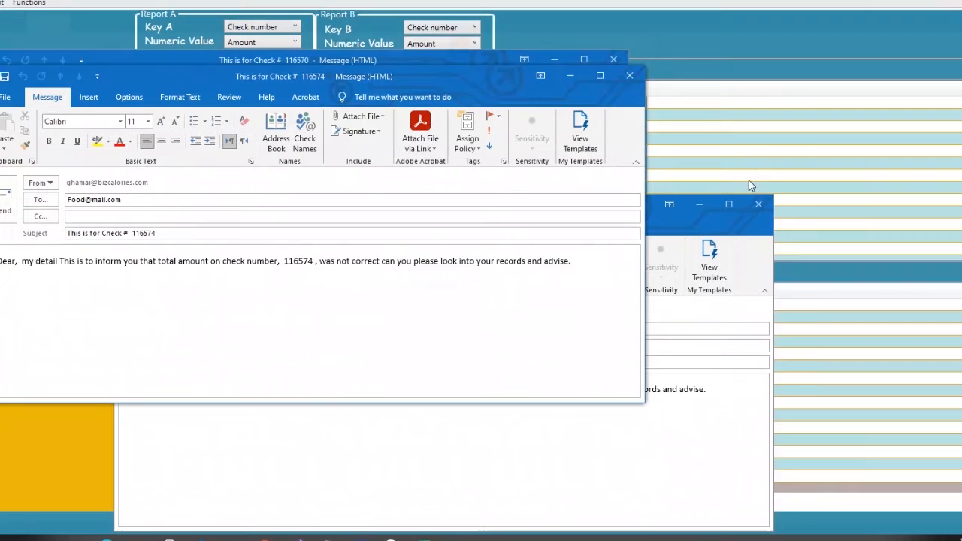
pyautogui.click(629, 75)
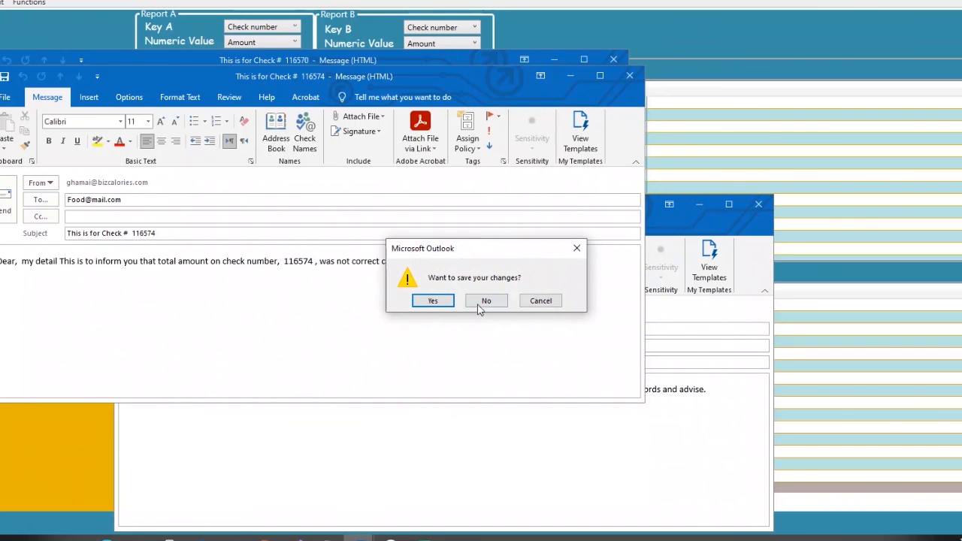
pyautogui.click(485, 300)
pyautogui.click(613, 60)
pyautogui.click(487, 300)
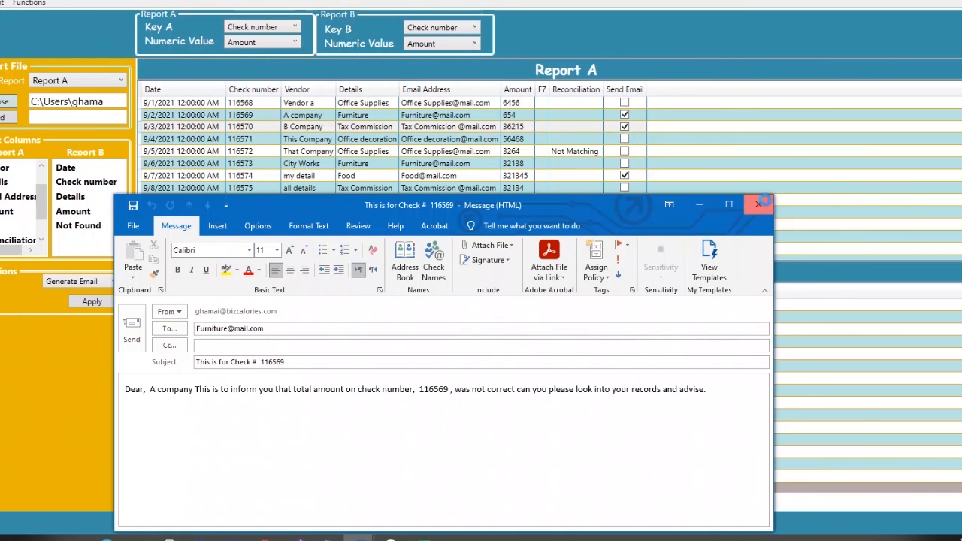
pyautogui.click(759, 204)
pyautogui.click(487, 300)
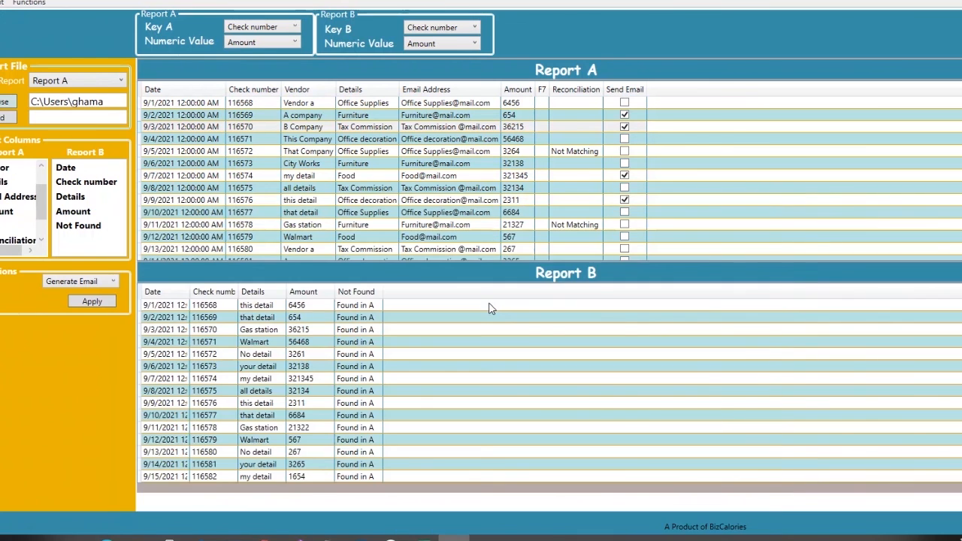